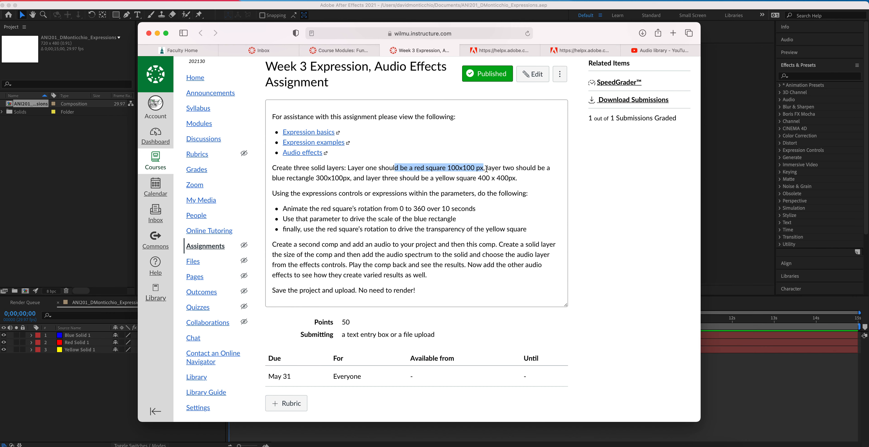
Step: Review the assignment's size and colour requirements for the blue rectangle and yellow square layers
left_click_drag(272, 178, 347, 178)
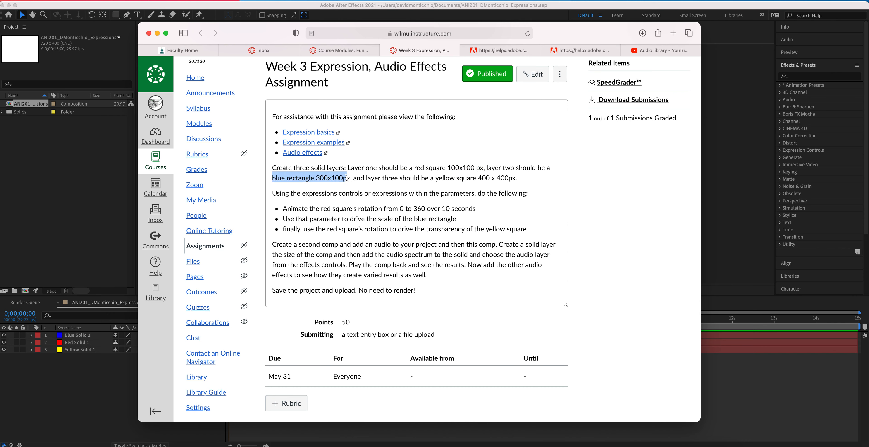
left_click_drag(435, 178, 517, 178)
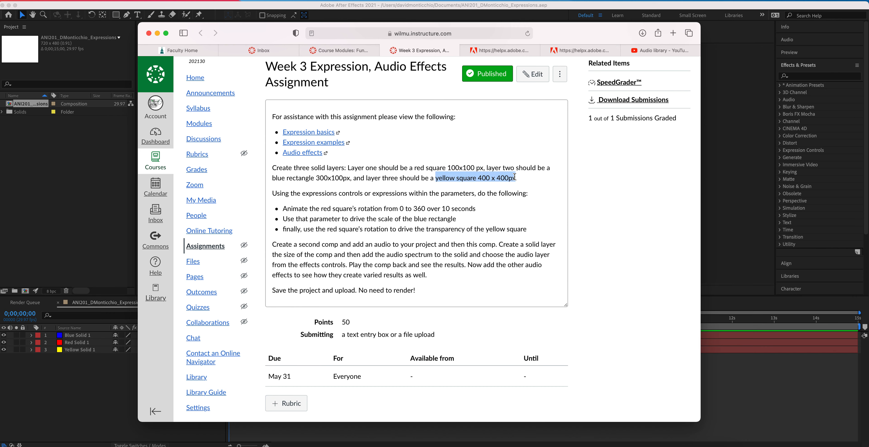
left_click(532, 183)
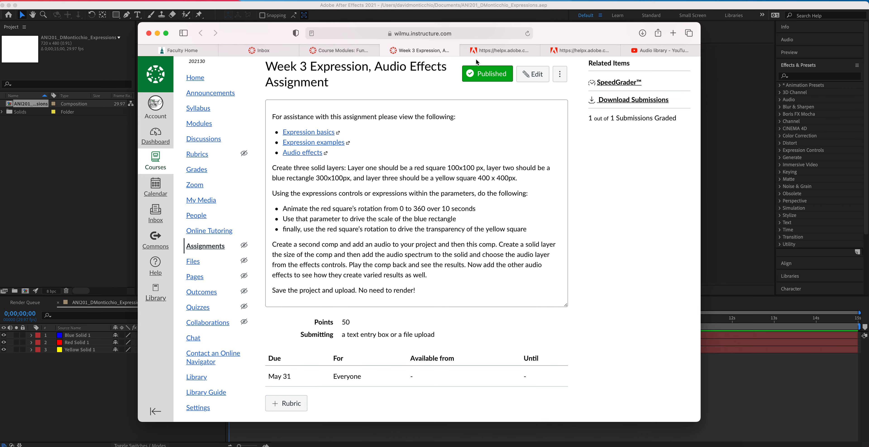
Step: Browse the Adobe expression examples page from the linked-rotation example through looping, parented positions and image trails
left_click(495, 51)
scroll(392, 204, "up", 7)
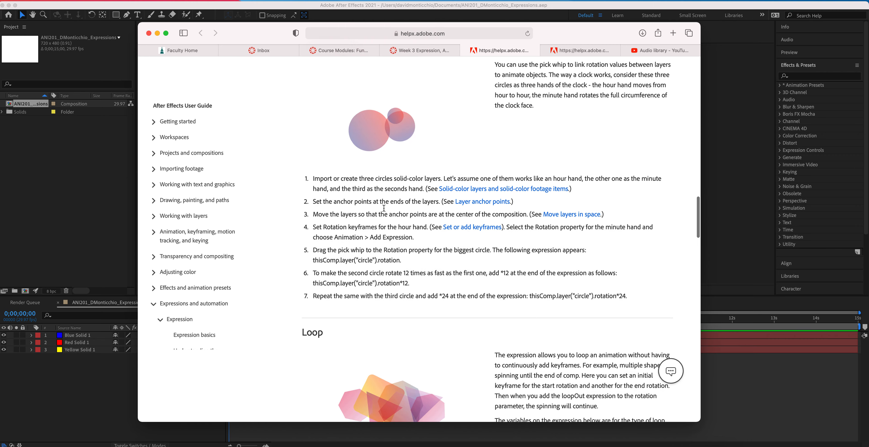
scroll(387, 208, "down", 10)
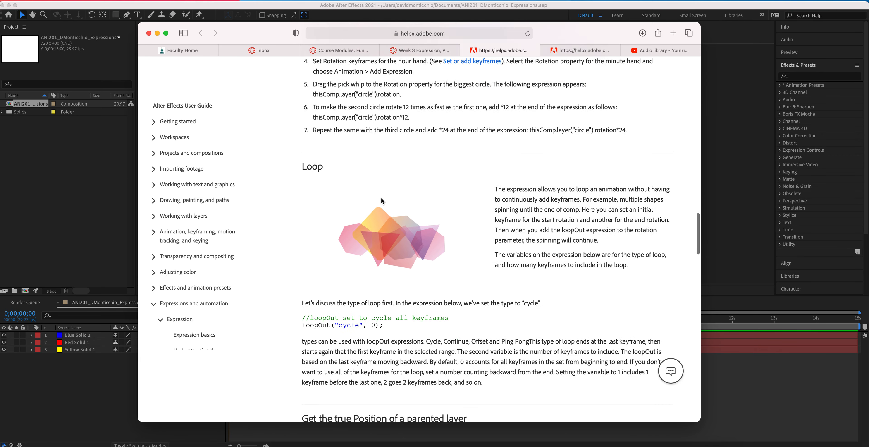
scroll(380, 196, "down", 6)
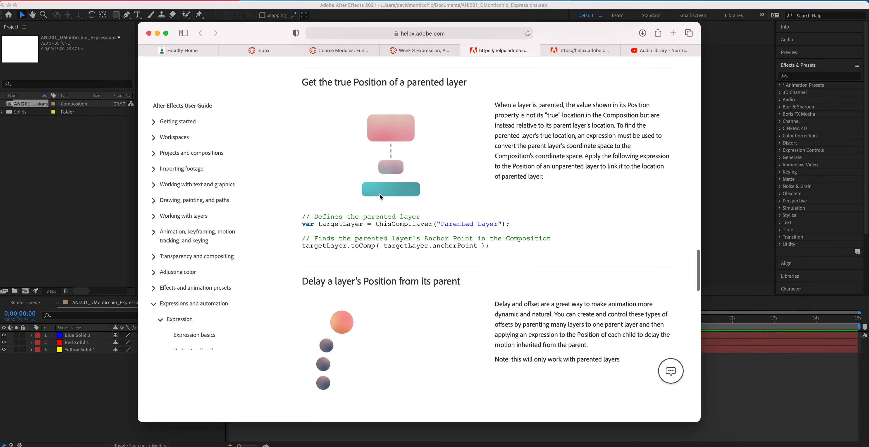
scroll(395, 189, "down", 6)
scroll(406, 186, "up", 2)
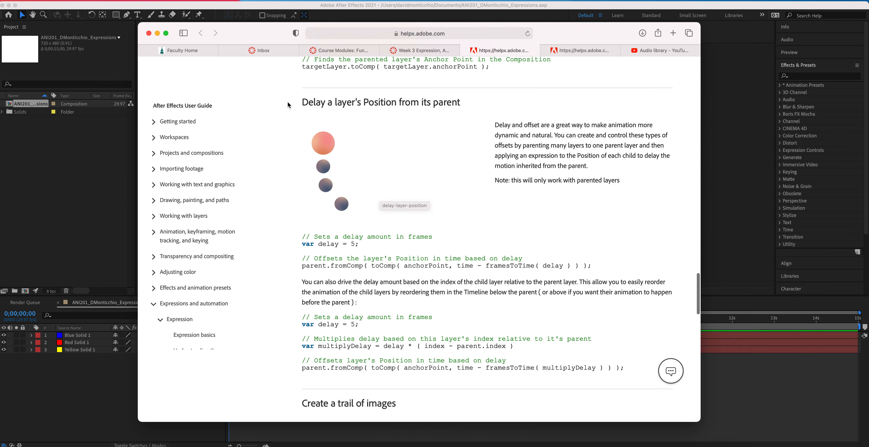
scroll(418, 181, "down", 15)
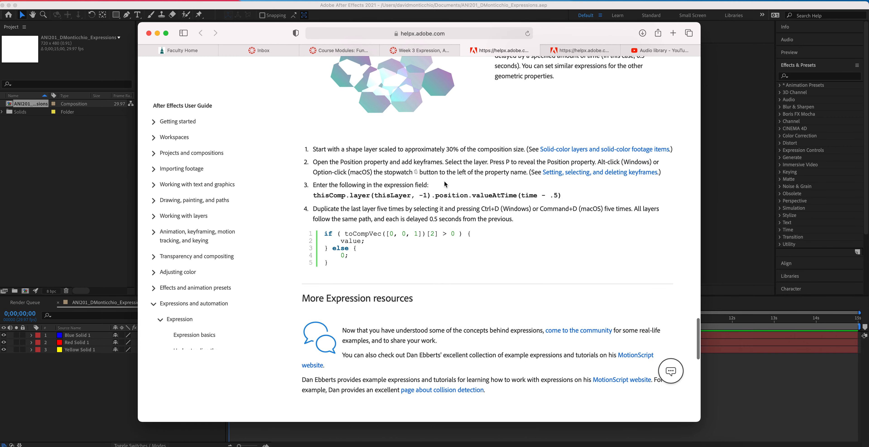
Step: Browse the Adobe Expression basics page, covering common expressions and expression controls, and return to After Effects
left_click(579, 53)
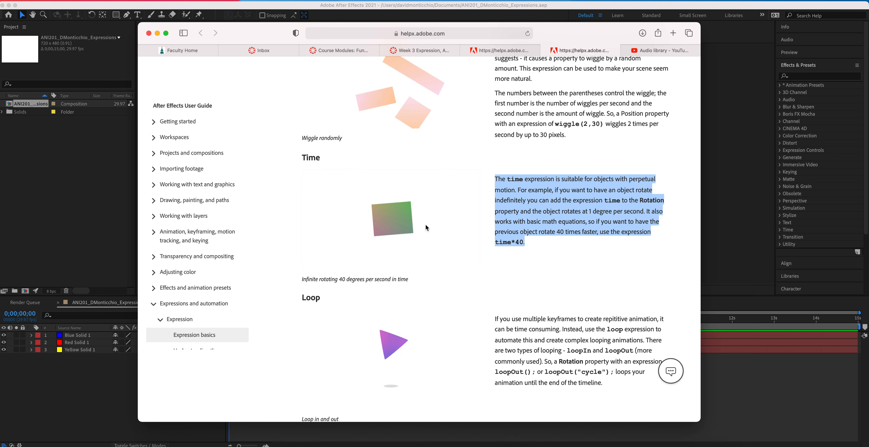
scroll(540, 203, "down", 5)
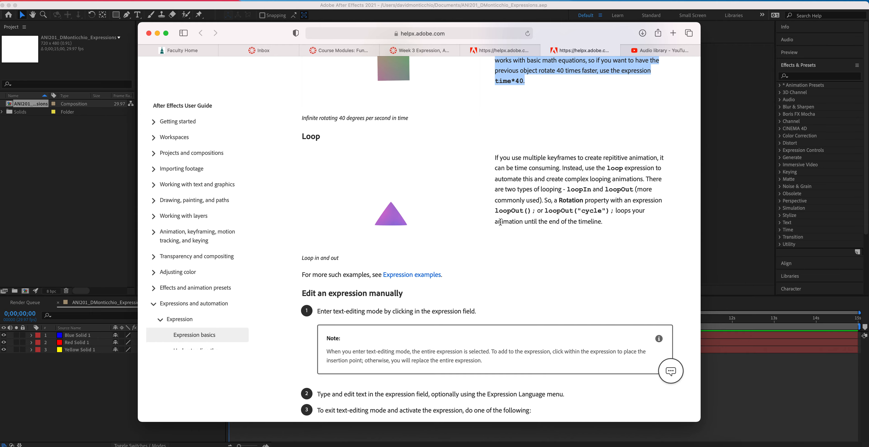
scroll(530, 221, "up", 5)
scroll(501, 221, "up", 15)
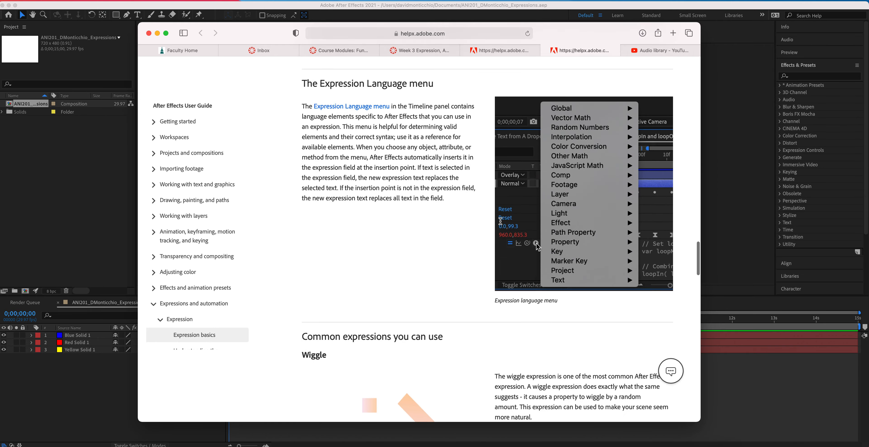
scroll(502, 224, "up", 20)
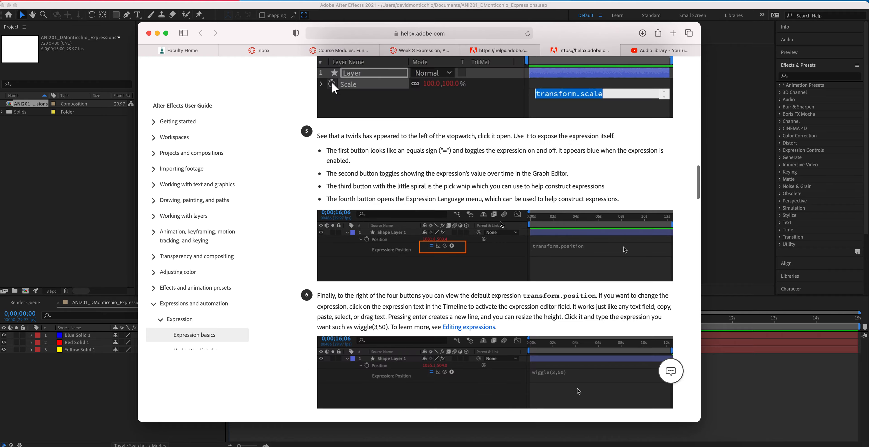
scroll(508, 212, "up", 15)
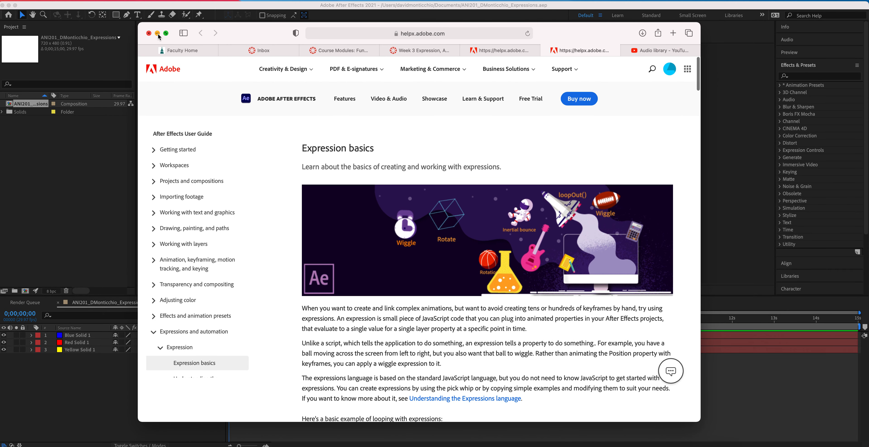
left_click(157, 34)
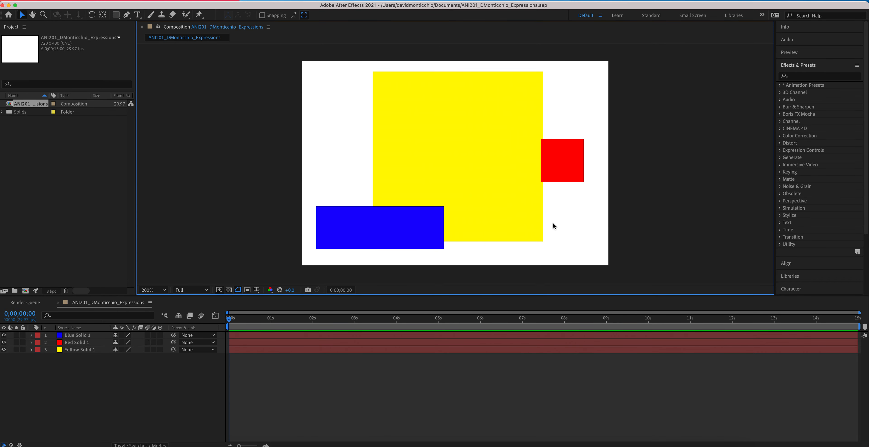
Step: Reveal Red Solid 1's transform properties, try scrubbing its Scale, and enable an expression on Scale
left_click(32, 342)
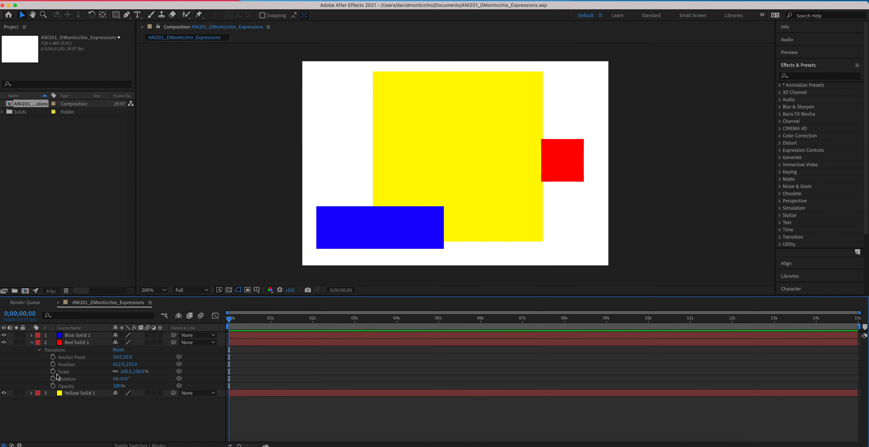
left_click_drag(125, 371, 162, 375)
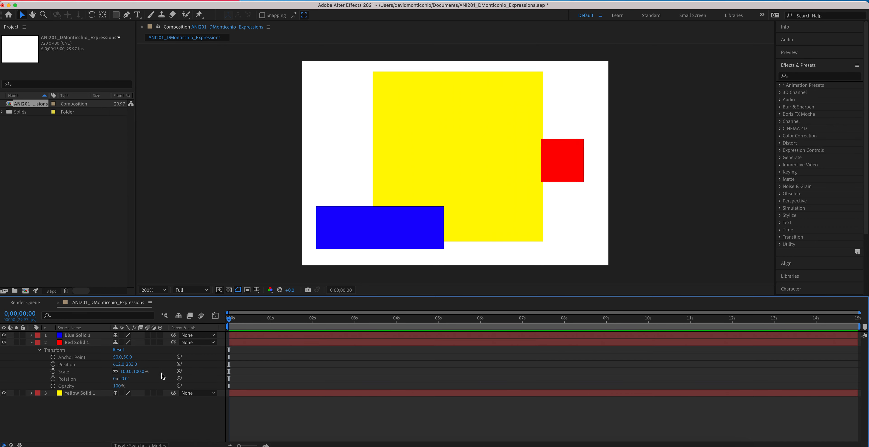
left_click(53, 371, "alt")
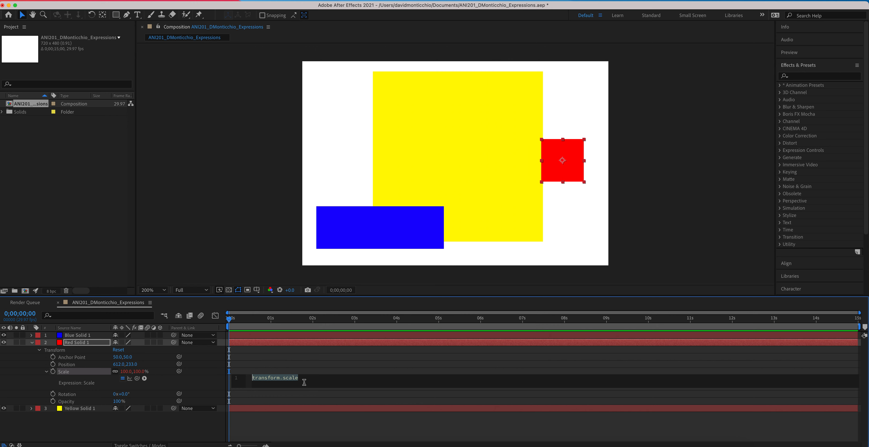
left_click_drag(305, 381, 251, 379)
type("k")
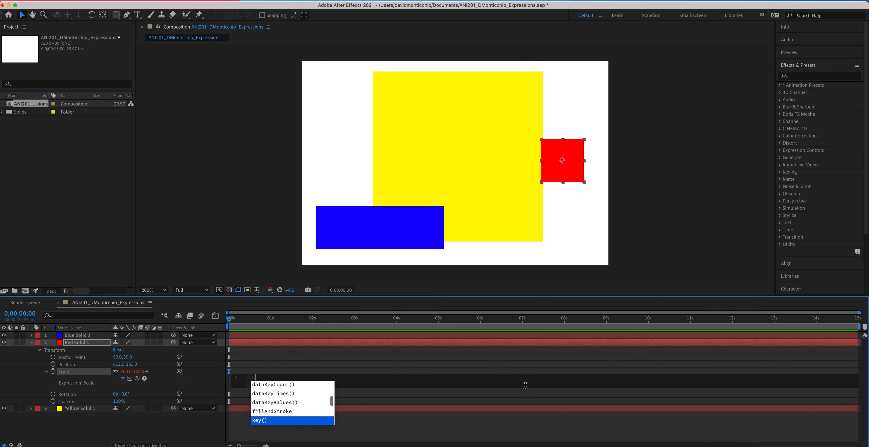
type("yfkutyf kutfku tfu tfultfutfutf kut")
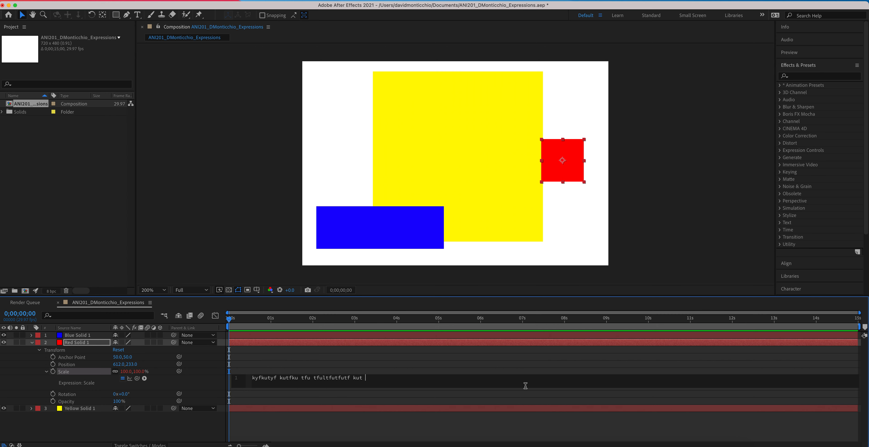
left_click_drag(367, 378, 236, 379)
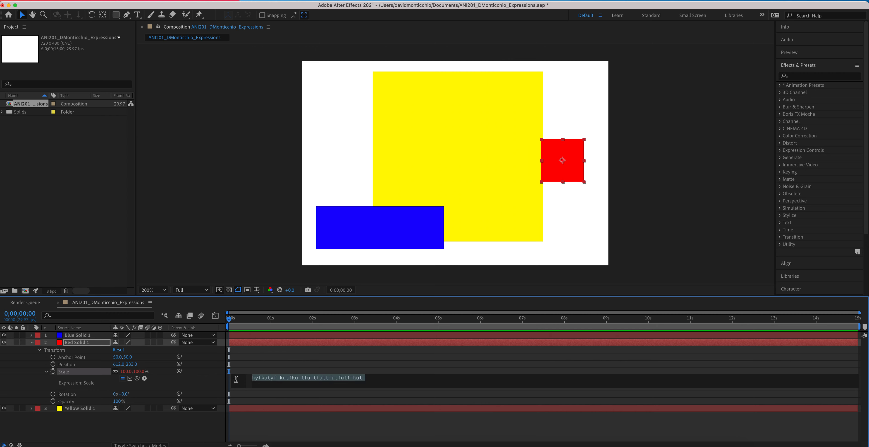
key("BackSpace")
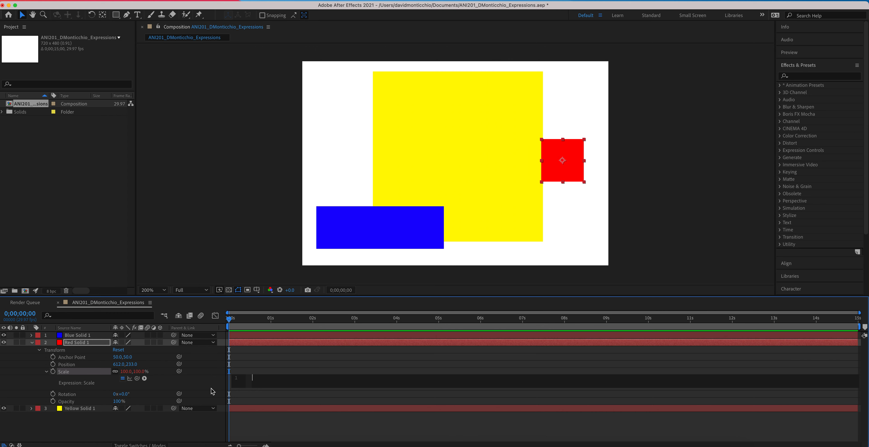
Step: Try the expression wiggle(100,100) on Red Solid 1's Scale and preview it by scrubbing through the timeline
type("wiggle")
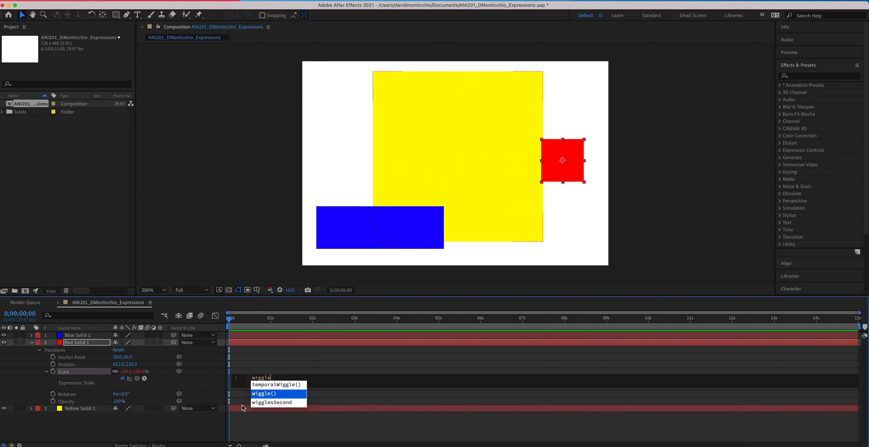
key("Return")
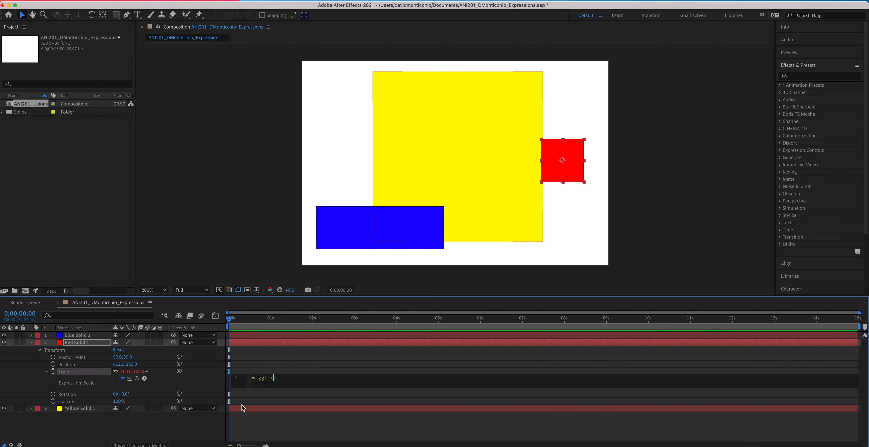
type("100,100")
left_click_drag(238, 320, 774, 339)
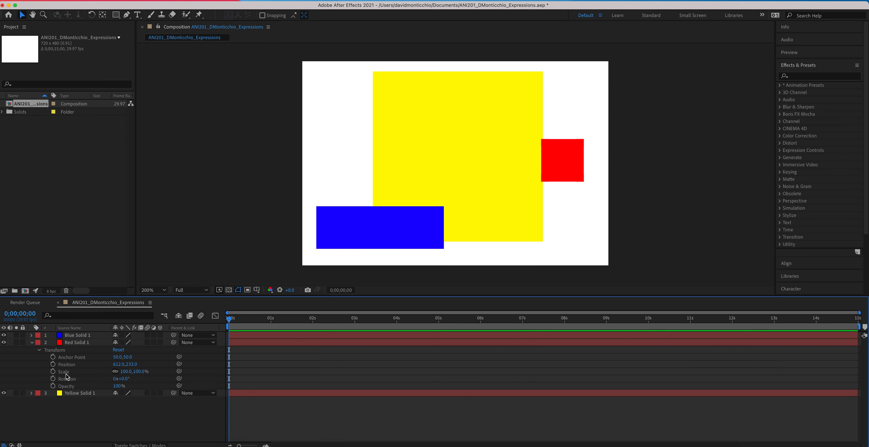
Step: Collapse Red Solid 1's transform properties and show only its Rotation property
left_click(40, 352)
left_click(32, 342)
left_click(95, 343)
key("r")
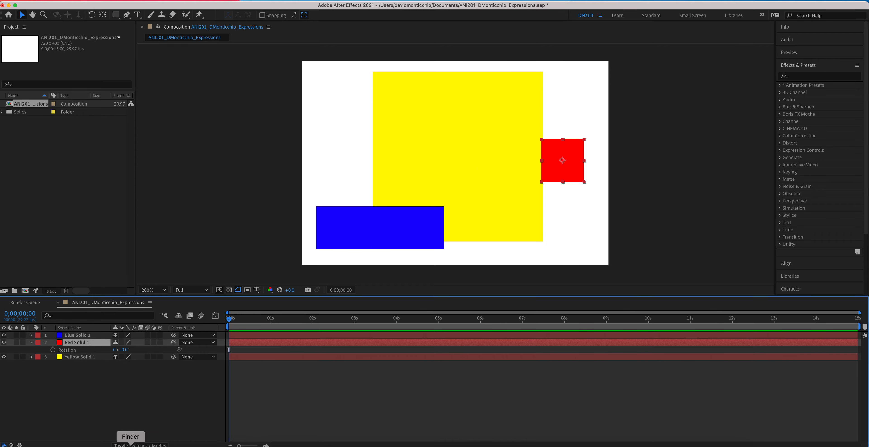
Step: Switch to the browser, check the Week 3 assignment's rotation requirement for the red square, and return to After Effects
left_click(166, 445)
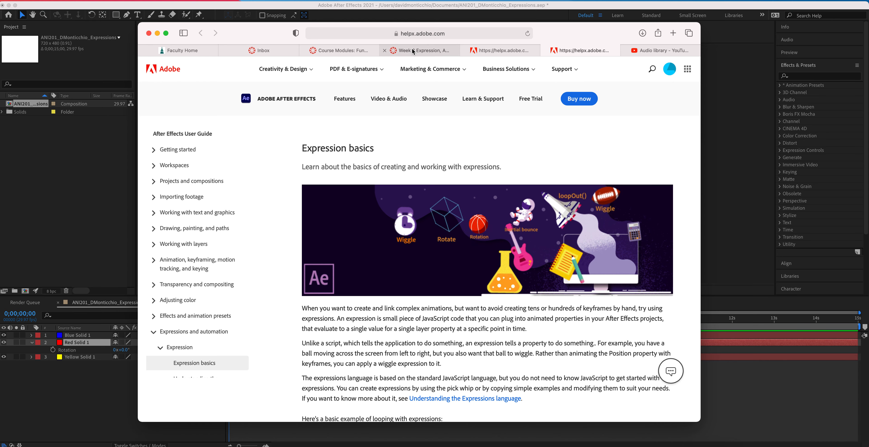
left_click(420, 50)
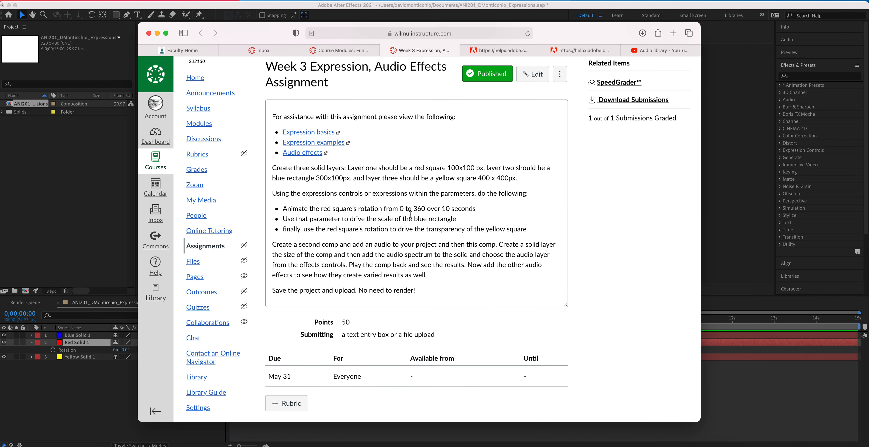
left_click_drag(399, 210, 474, 207)
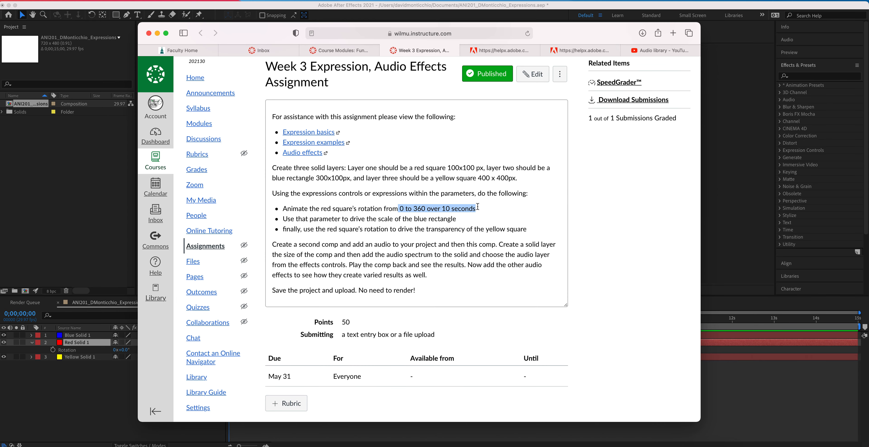
left_click(157, 33)
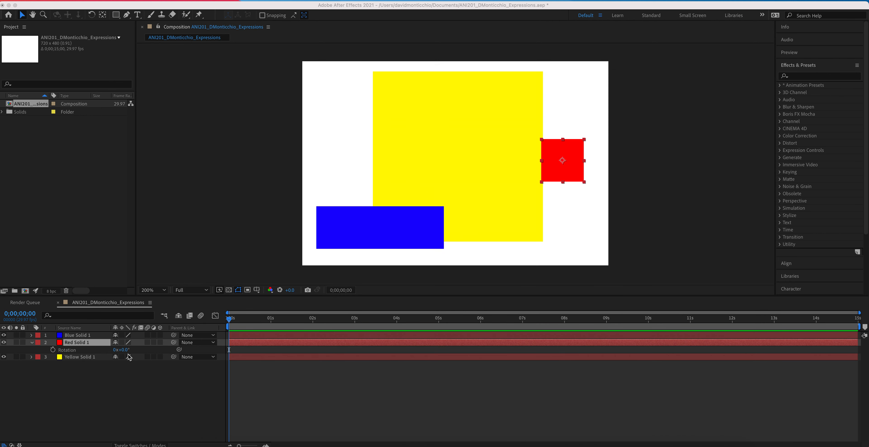
Step: Add the expression time() to Red Solid 1's Rotation property without keeping any rotation keyframes
left_click(53, 350)
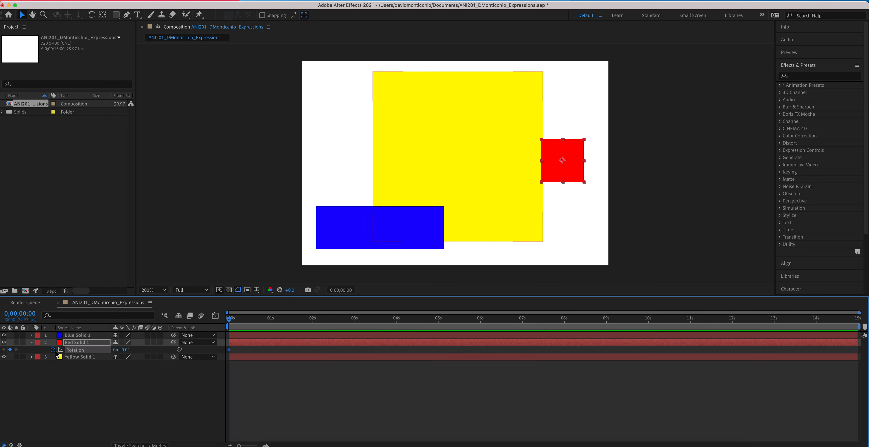
left_click(53, 350)
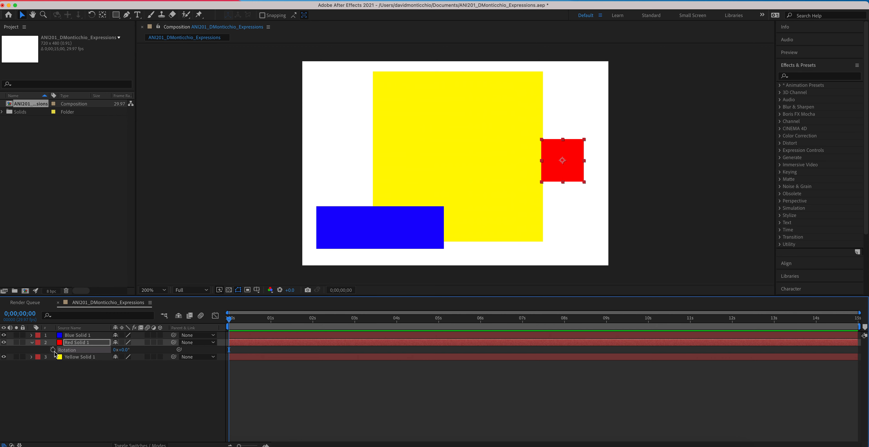
left_click(53, 350, "alt")
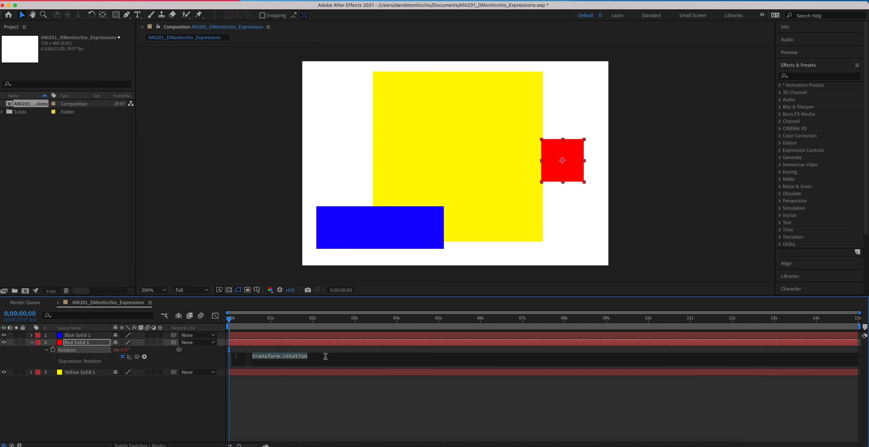
type("time")
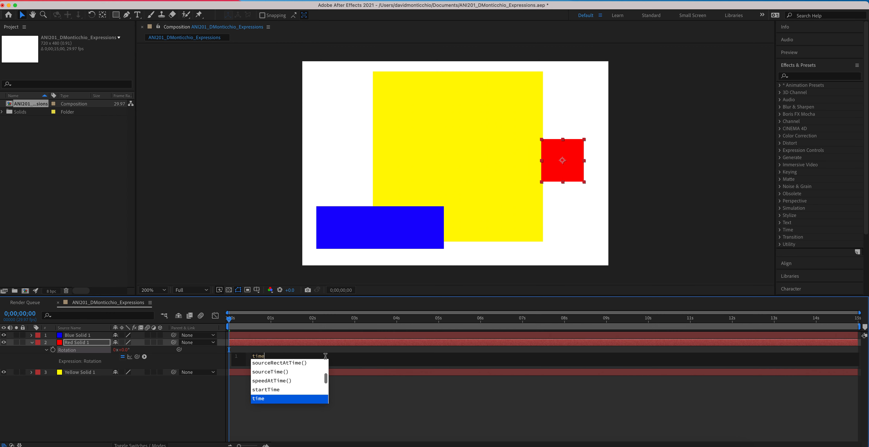
type("(")
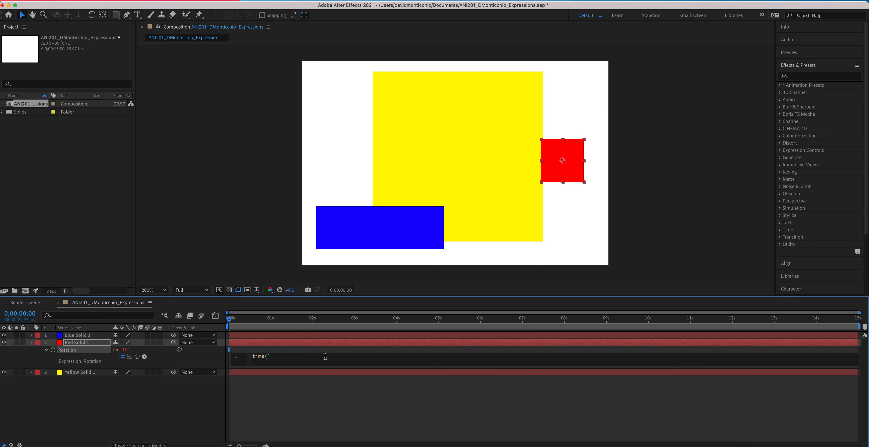
left_click_drag(230, 320, 151, 339)
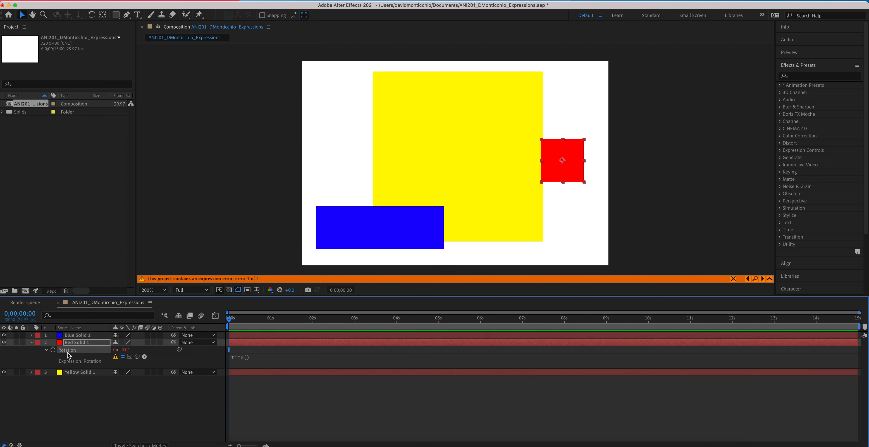
Step: Try the expression time(360) on Red Solid 1's Rotation and scrub the timeline to check the motion
left_click(244, 357)
left_click(267, 356)
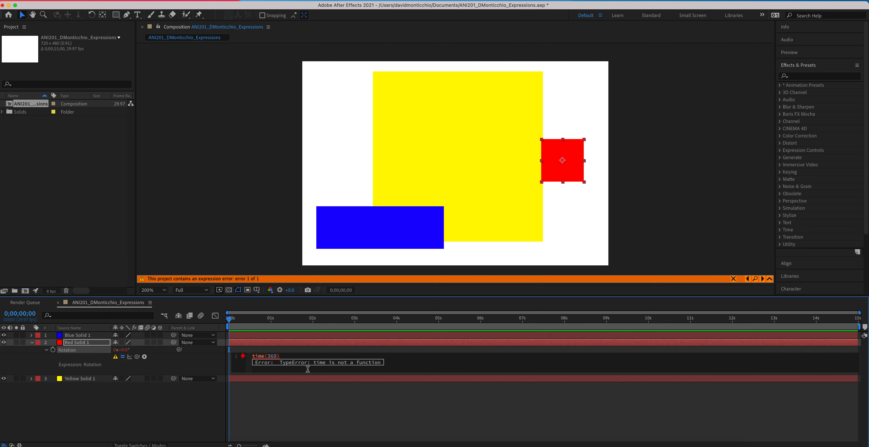
left_click_drag(229, 319, 390, 321)
left_click_drag(237, 328, 210, 328)
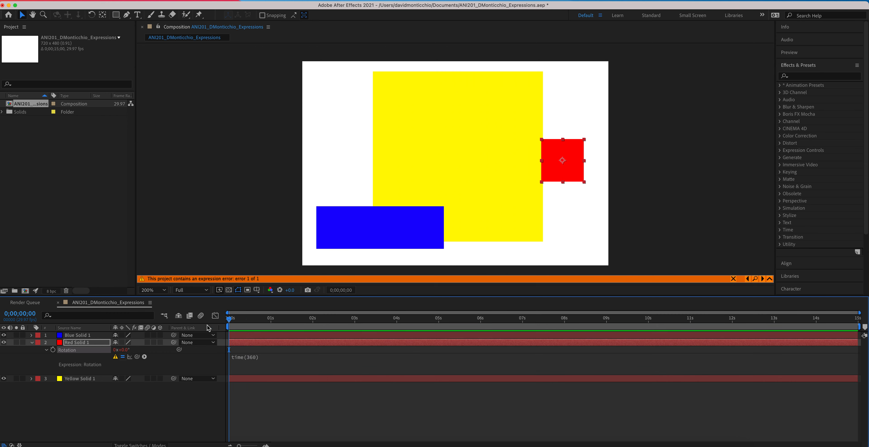
Step: Change Red Solid 1's Rotation expression to time(360/10), play a preview and return to the timeline's start
left_click(252, 358)
left_click(277, 357)
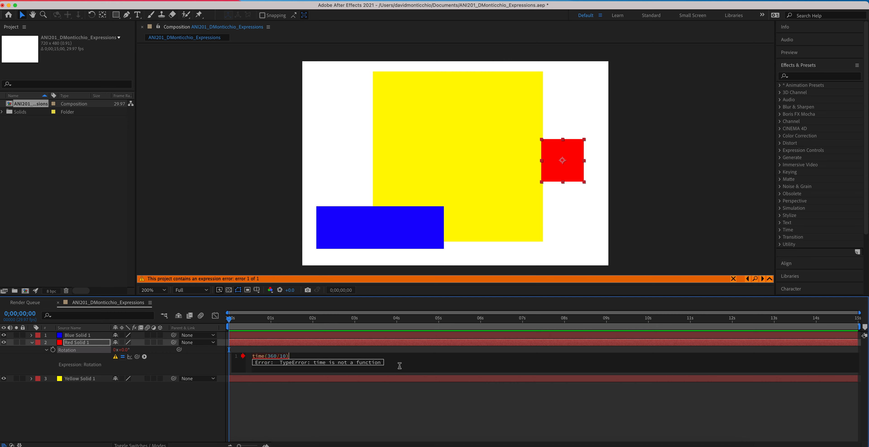
left_click(336, 401)
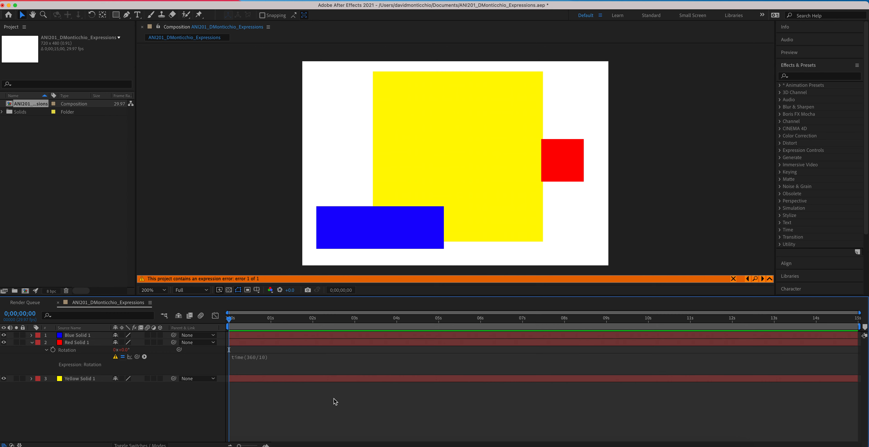
left_click(233, 323)
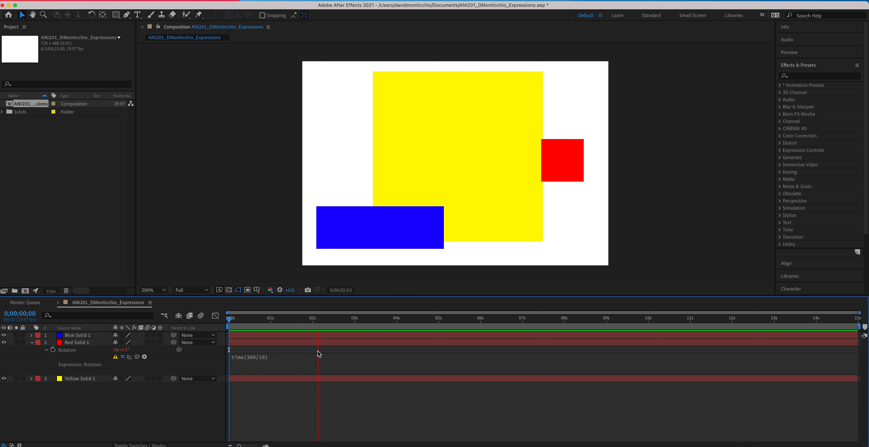
key("space")
left_click_drag(317, 322, 214, 328)
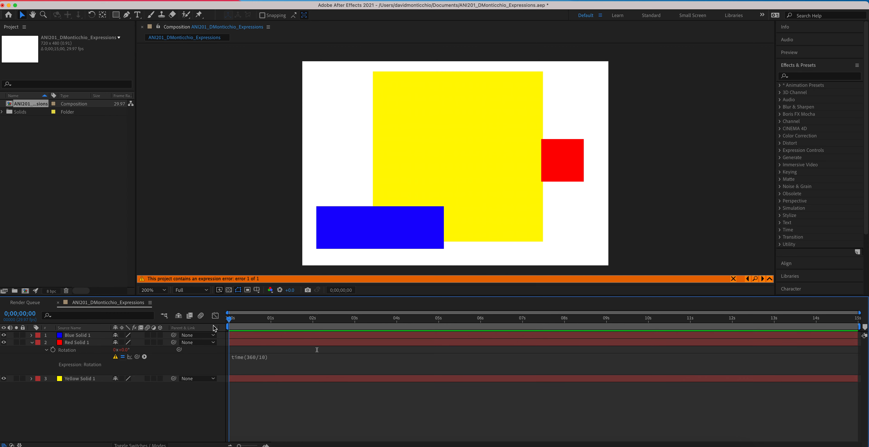
Step: Undo the Rotation expression edits, try transform.rotation*time(360/10) on Red Solid 1's Rotation and preview it
key("super+z")
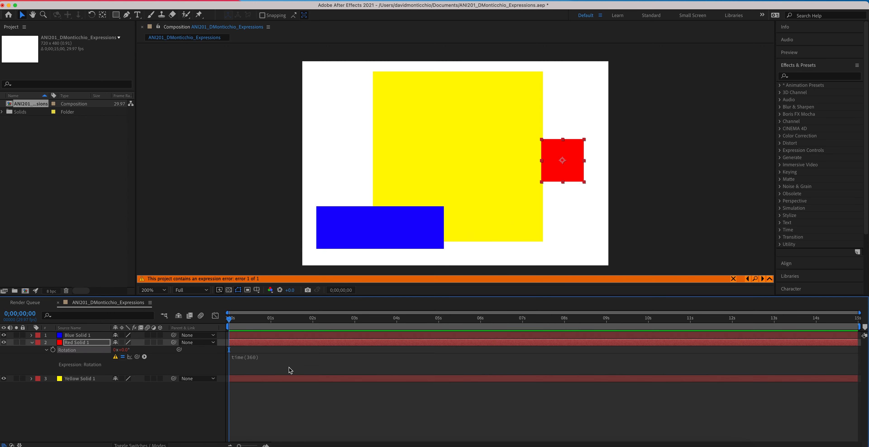
key("super+z")
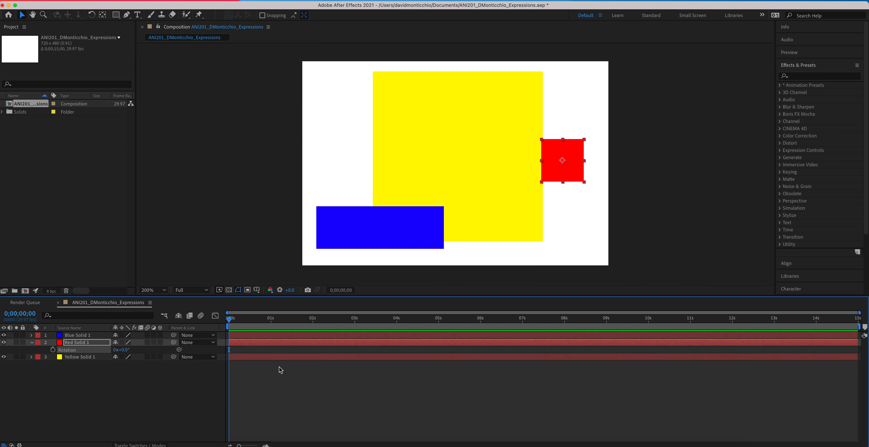
left_click(54, 352, "alt")
left_click(332, 361)
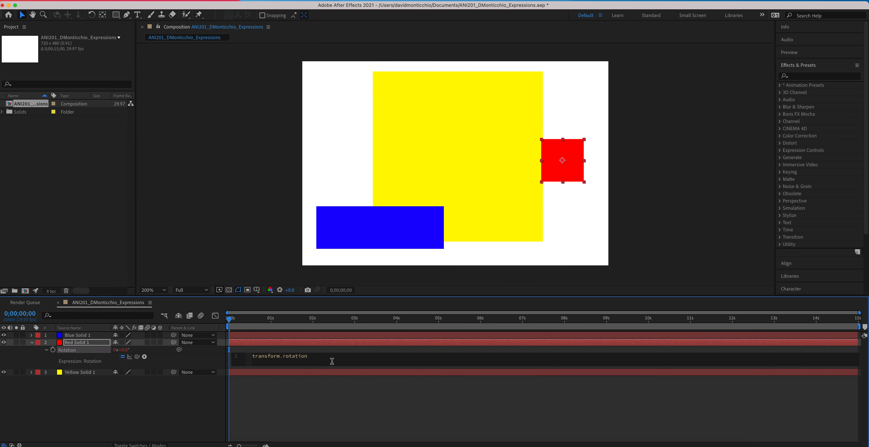
type("*time(360/10")
left_click_drag(231, 319, 186, 324)
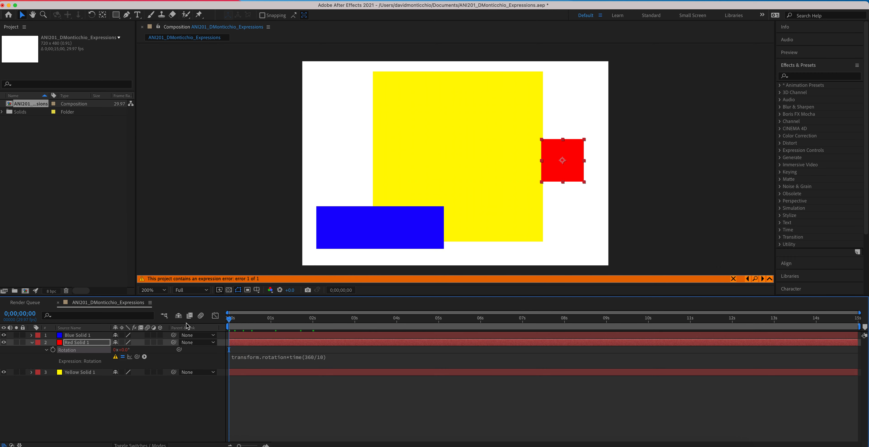
key("space")
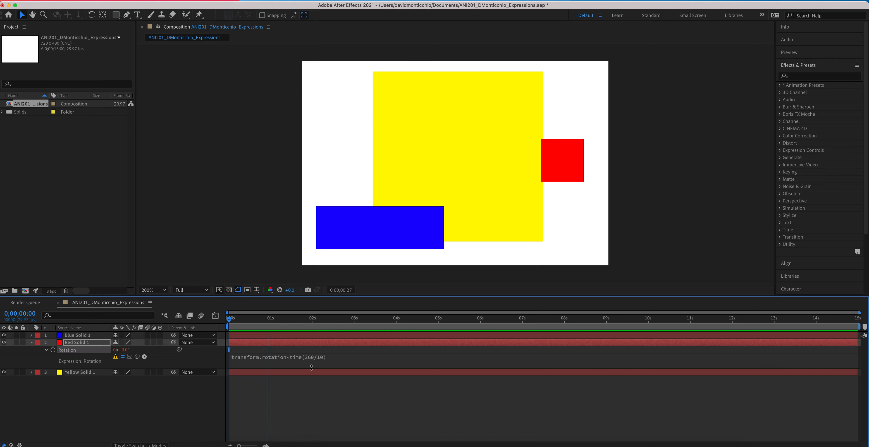
key("space")
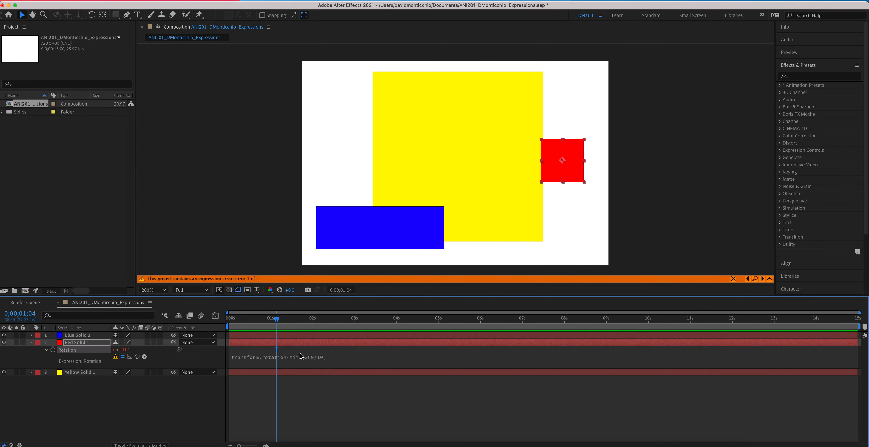
Step: Switch to the browser and look through Adobe's expression basics and expression examples pages for the time expression
left_click(155, 439)
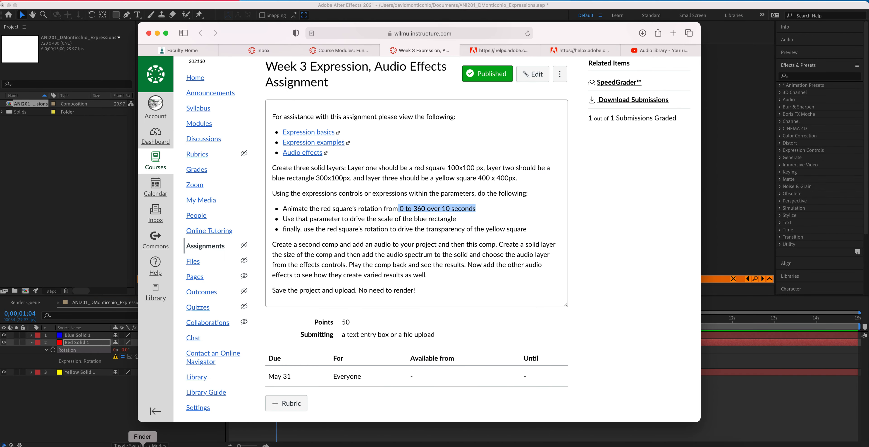
left_click(580, 50)
scroll(447, 210, "down", 10)
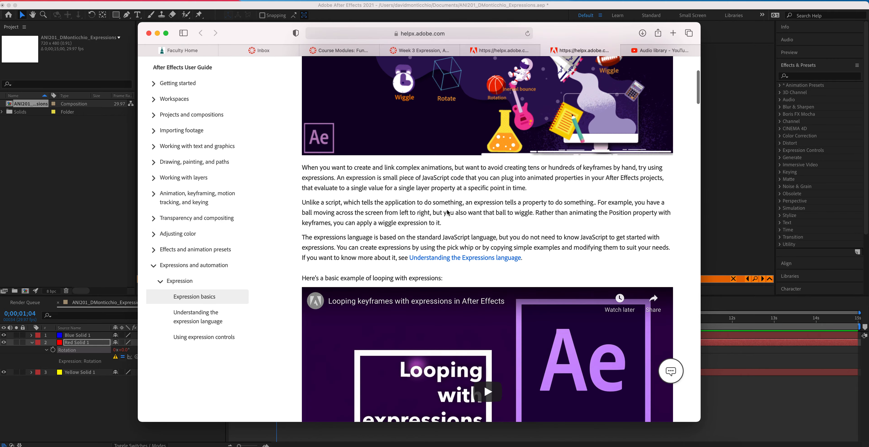
scroll(447, 210, "down", 15)
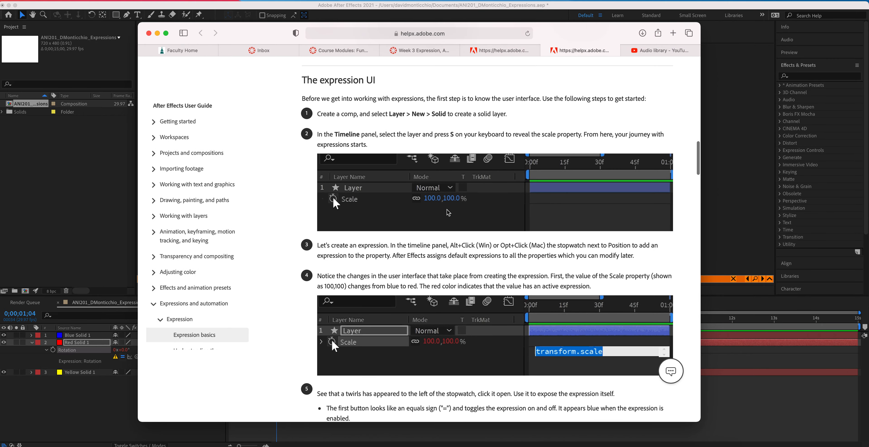
scroll(448, 213, "up", 1)
scroll(448, 213, "down", 10)
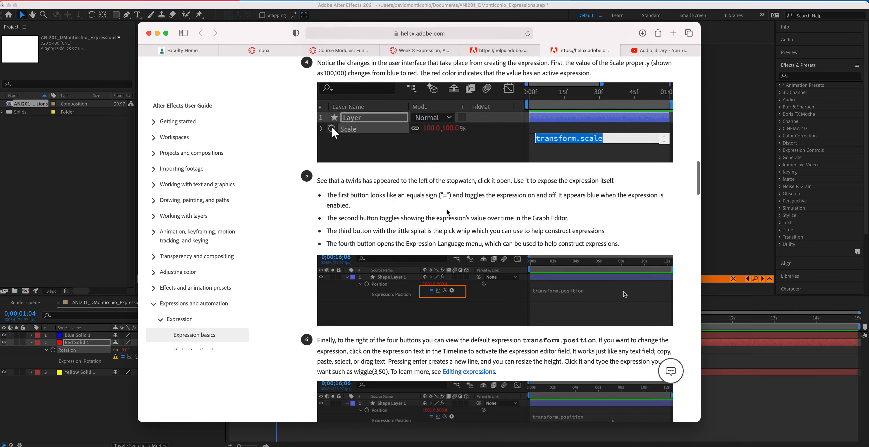
scroll(448, 212, "down", 3)
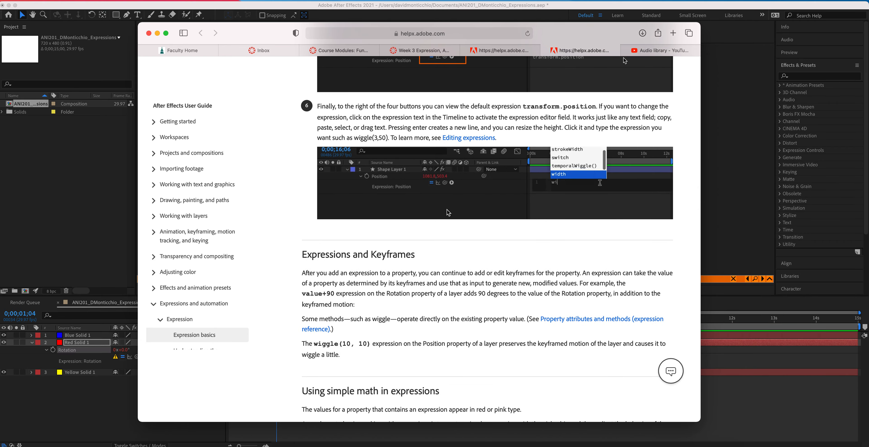
scroll(483, 101, "up", 10)
left_click(493, 53)
scroll(414, 287, "up", 15)
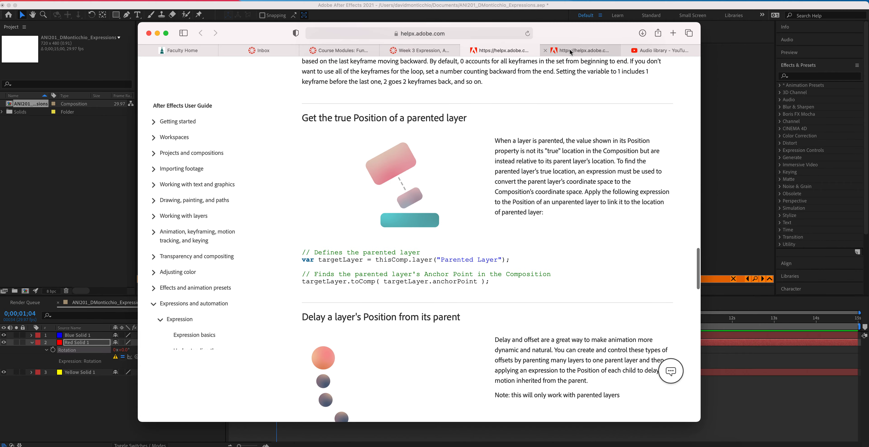
Step: Read the Time section under common expressions on the Expression basics page and return to After Effects
left_click(555, 49)
scroll(496, 196, "up", 10)
scroll(496, 196, "down", 20)
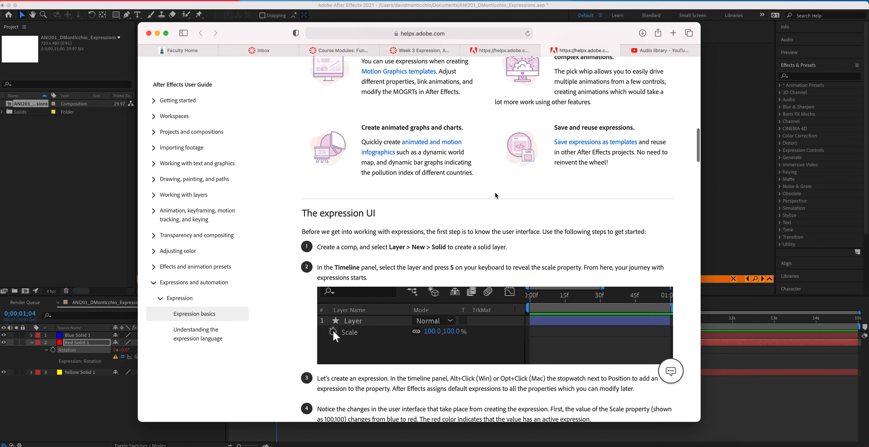
scroll(496, 195, "down", 4)
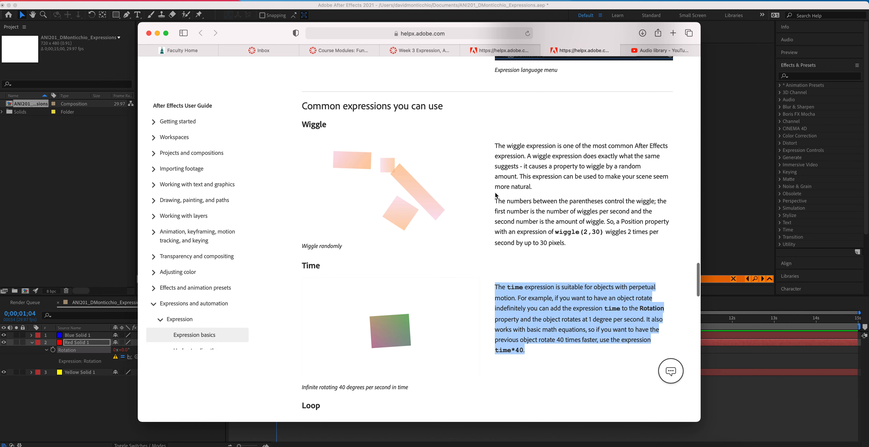
left_click(551, 304)
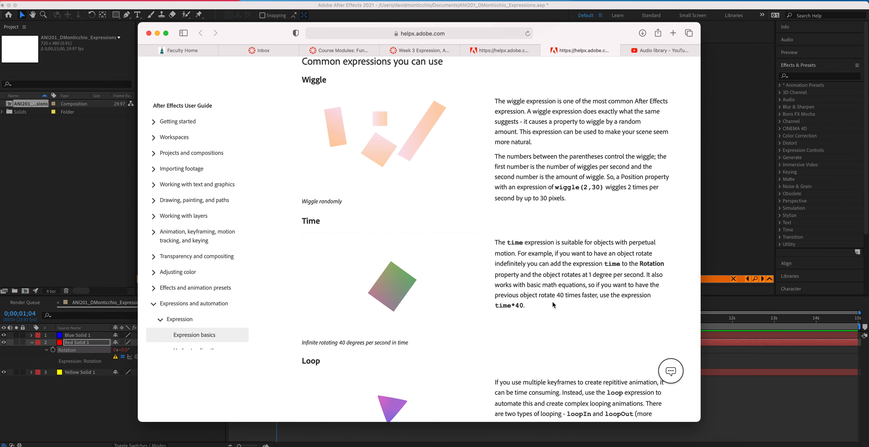
left_click(157, 33)
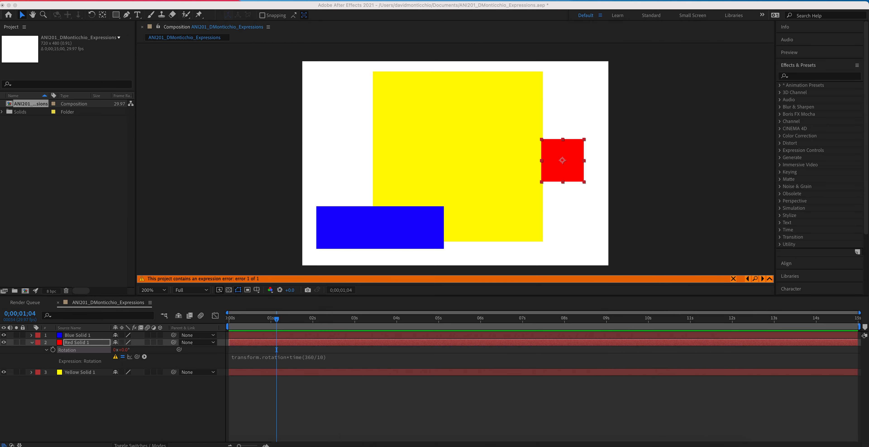
Step: Replace Red Solid 1's Rotation expression with time*(360/10) and move the playhead to the timeline's start
left_click(334, 358)
key("BackSpace")
type("t")
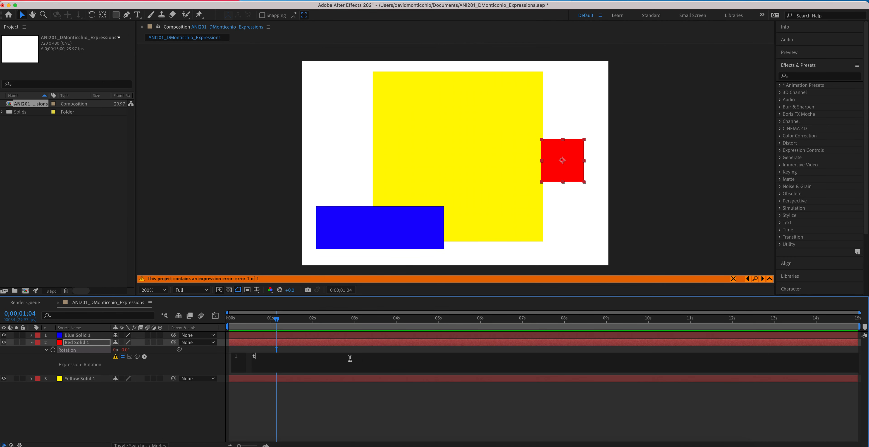
type("ime*(360/10")
left_click_drag(276, 320, 188, 331)
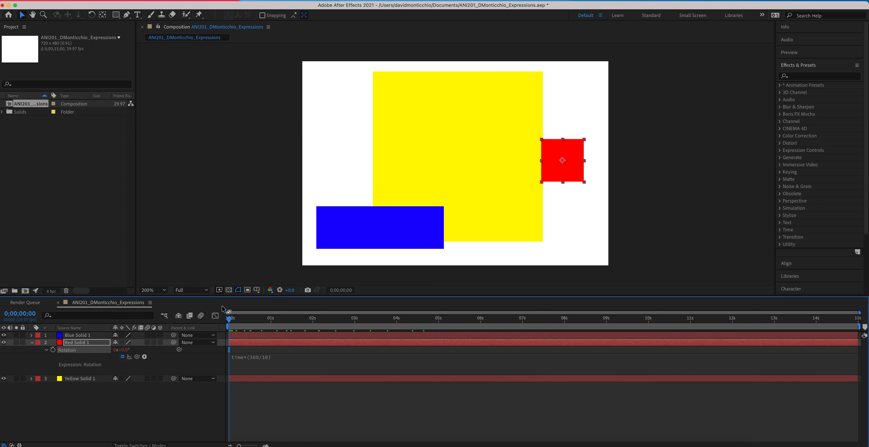
Step: Preview the red square's rotation, check its Rotation value at the 10-second mark and return to the start
mouse_move(229, 321)
left_mouse_down()
mouse_move(651, 318)
mouse_move(237, 334)
left_mouse_up()
key("space")
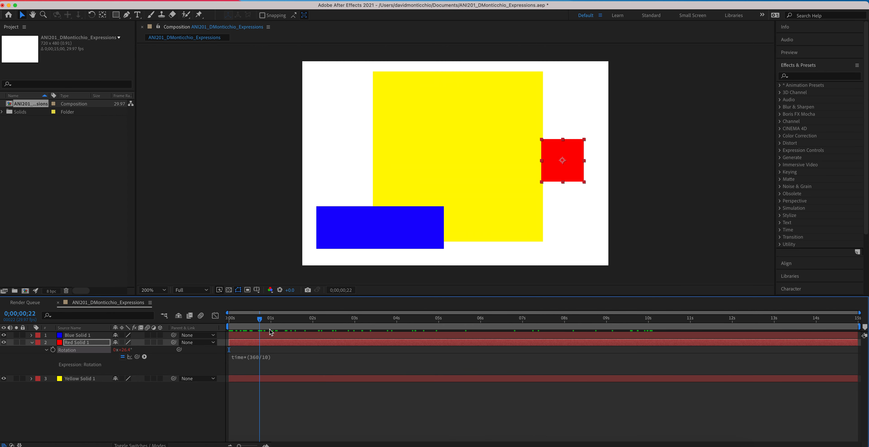
key("space")
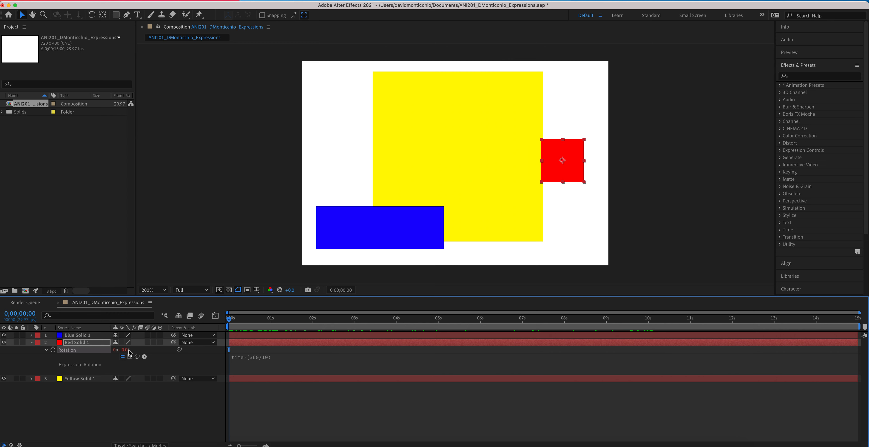
key("space")
left_click_drag(333, 319, 650, 323)
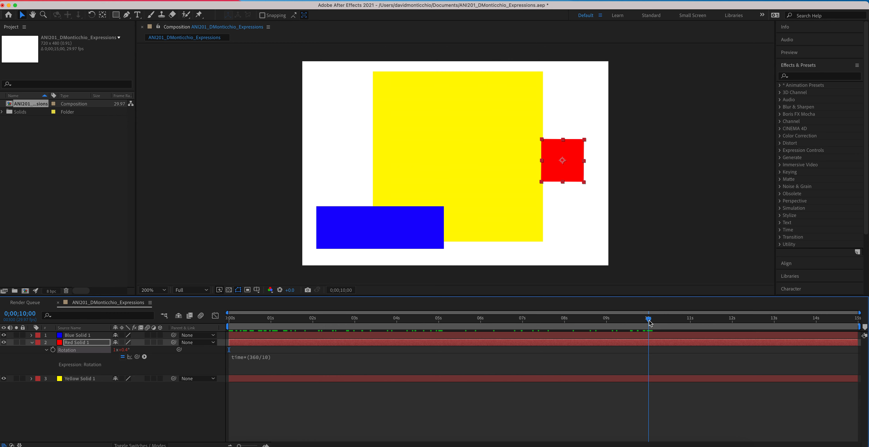
left_click_drag(650, 323, 229, 320)
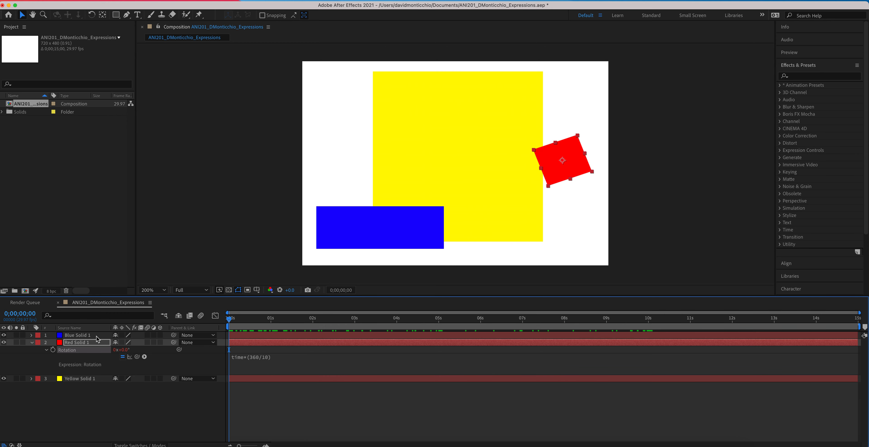
Step: Simplify Red Solid 1's Rotation expression to time*36
left_click(248, 369)
left_click(293, 356)
left_click_drag(295, 358, 269, 357)
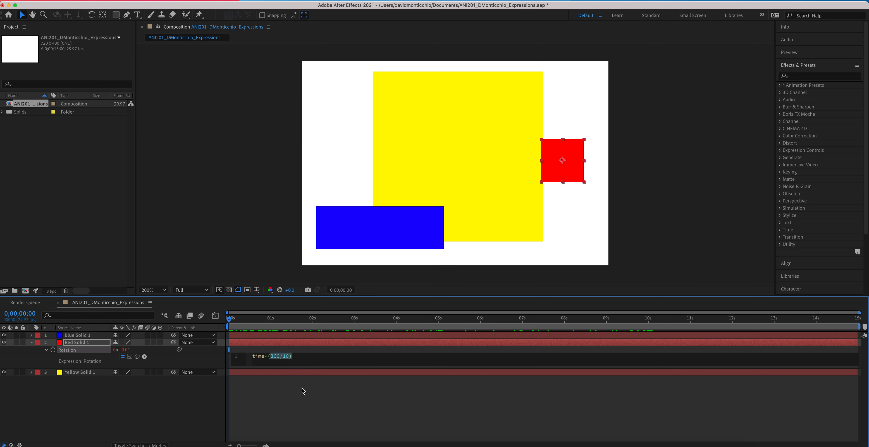
key("BackSpace")
type("36")
left_click(308, 396)
Step: Scrub to the 10-second mark to check the red square's rotation, play the animation from the start and rewind
left_click_drag(233, 321, 366, 319)
left_click_drag(421, 319, 649, 324)
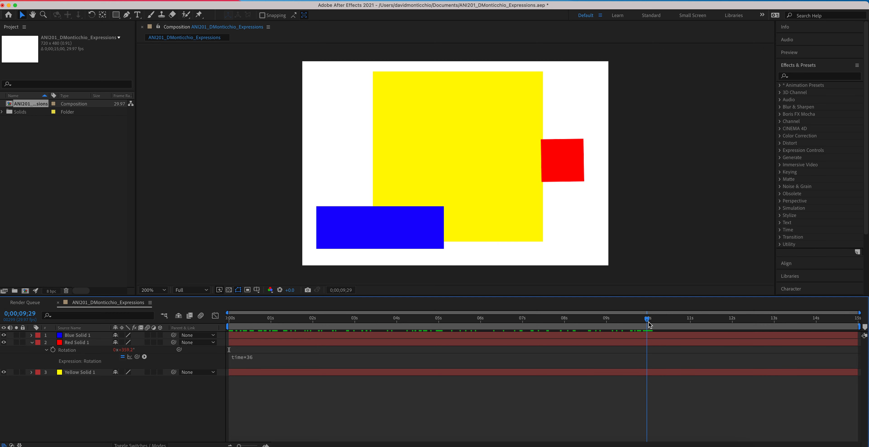
left_click_drag(651, 321, 648, 322)
left_click_drag(495, 333, 178, 329)
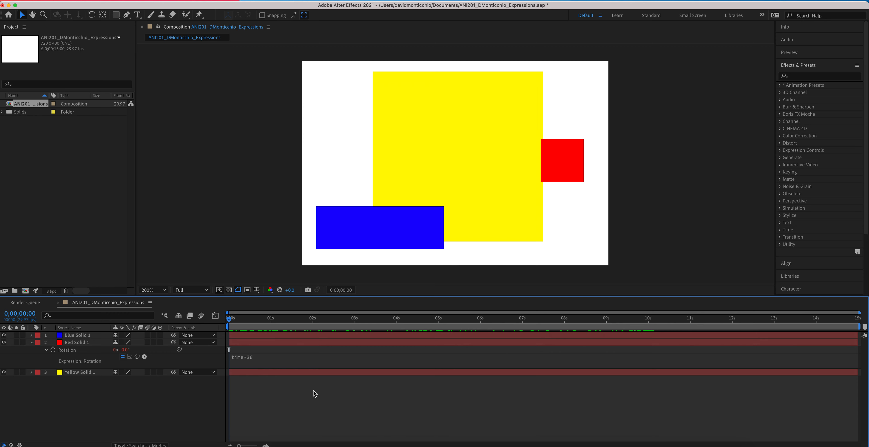
key("space")
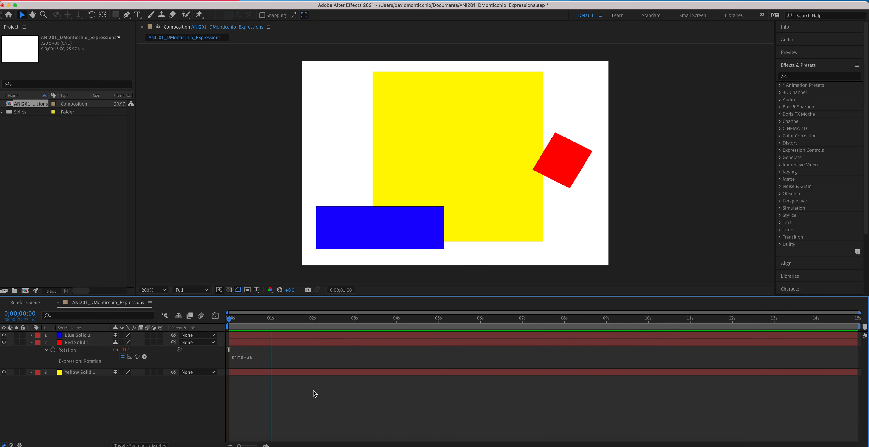
key("space")
key("Home")
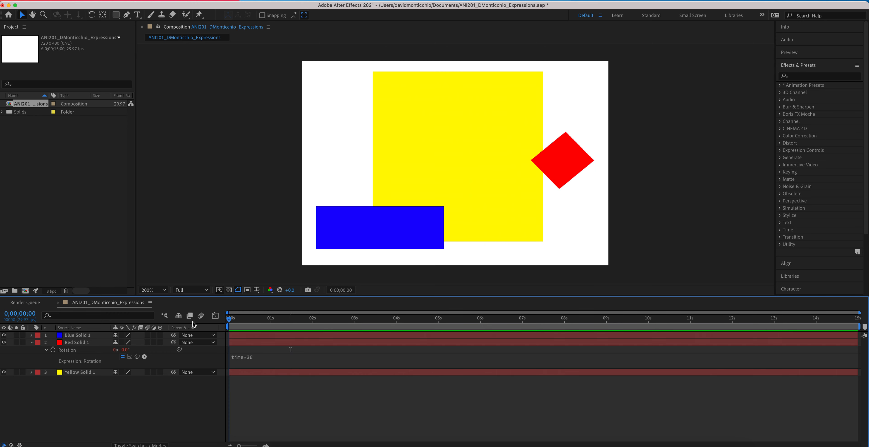
Step: Save the project and switch to the Safari browser
key("super+s")
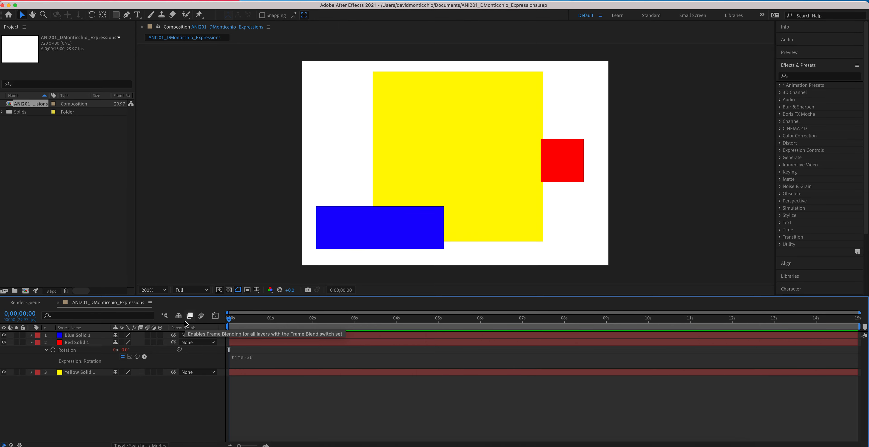
left_click(165, 445)
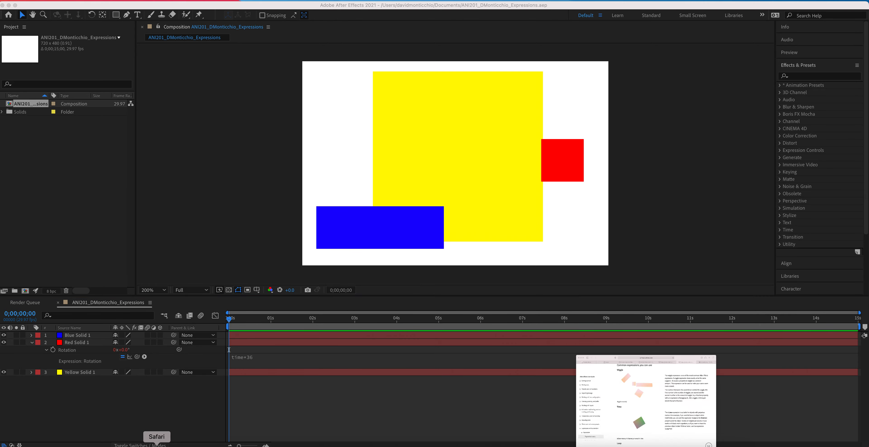
Step: Review the Adobe help's time*40 expression example and the assignment's instruction for driving the blue rectangle's scale, then return to After Effects
left_click(417, 51)
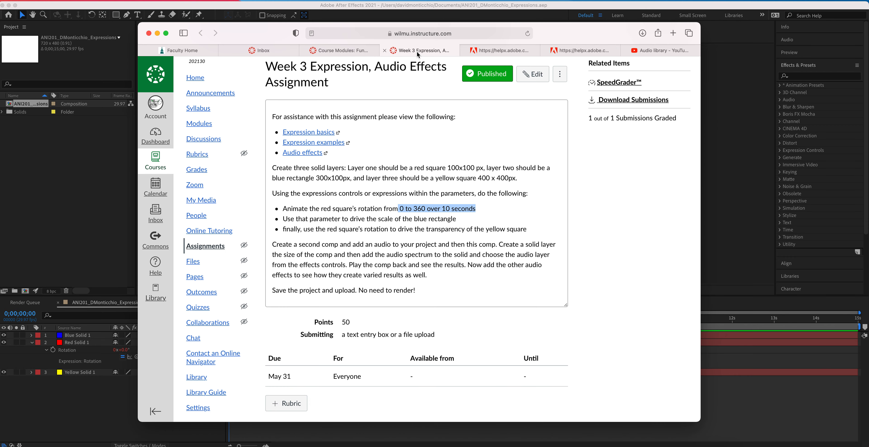
left_click(574, 51)
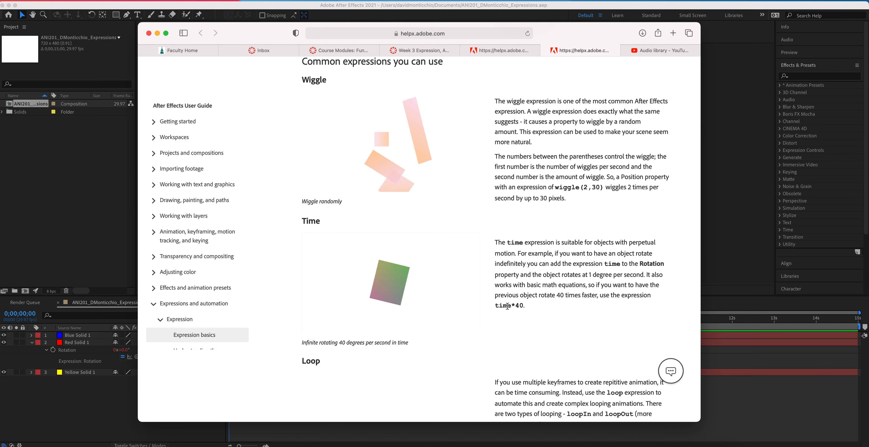
left_click_drag(495, 305, 526, 306)
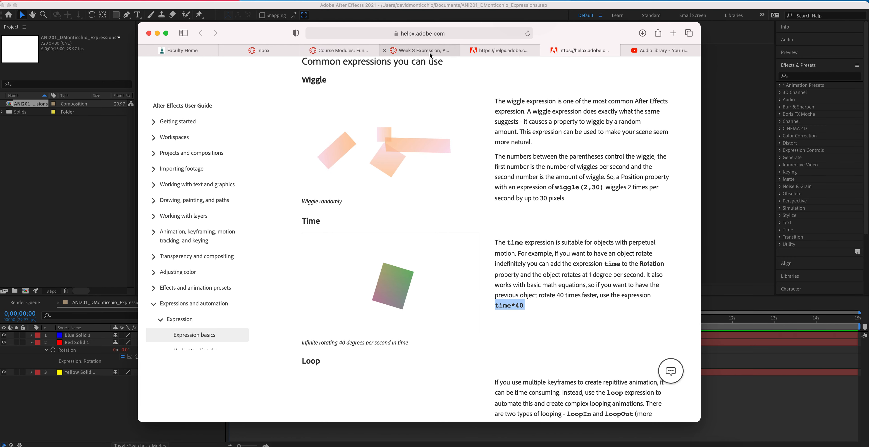
left_click(389, 50)
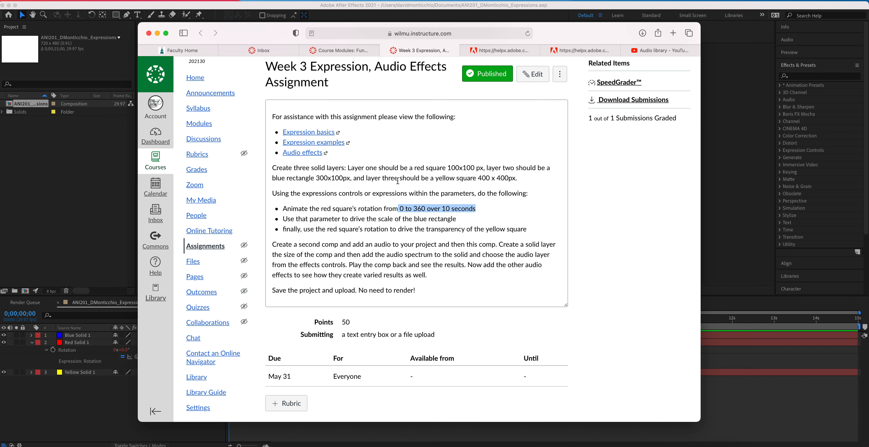
left_click_drag(288, 219, 449, 223)
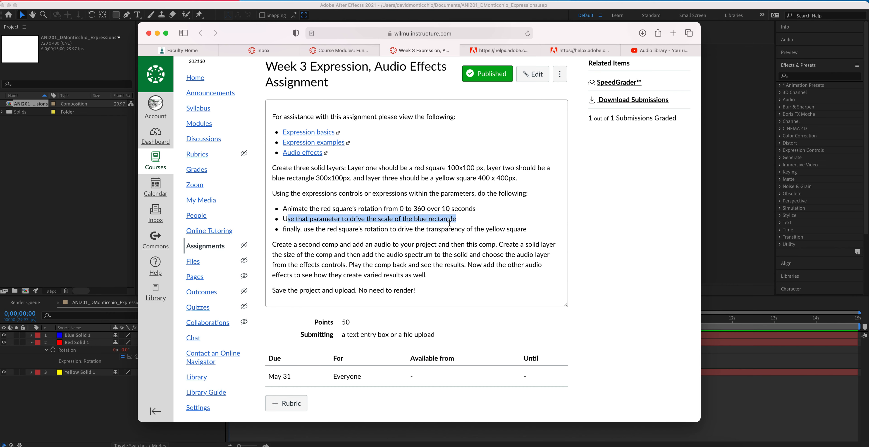
left_click(158, 33)
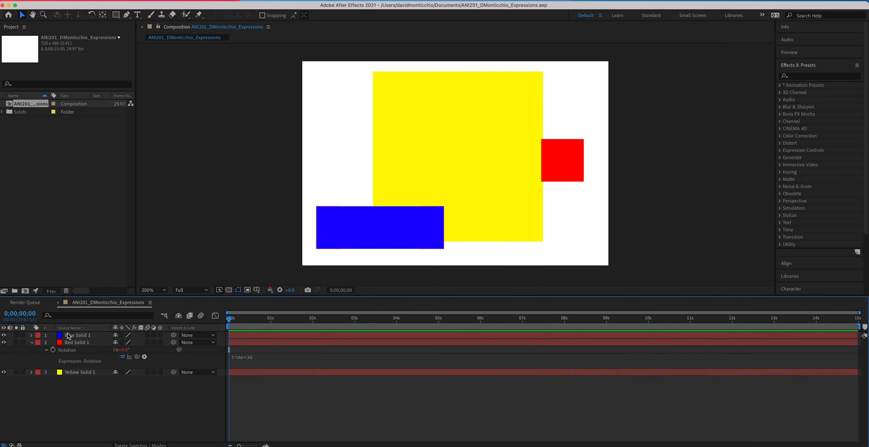
Step: Reveal the Scale property of the Blue Solid 1 layer
left_click(88, 336)
key("s")
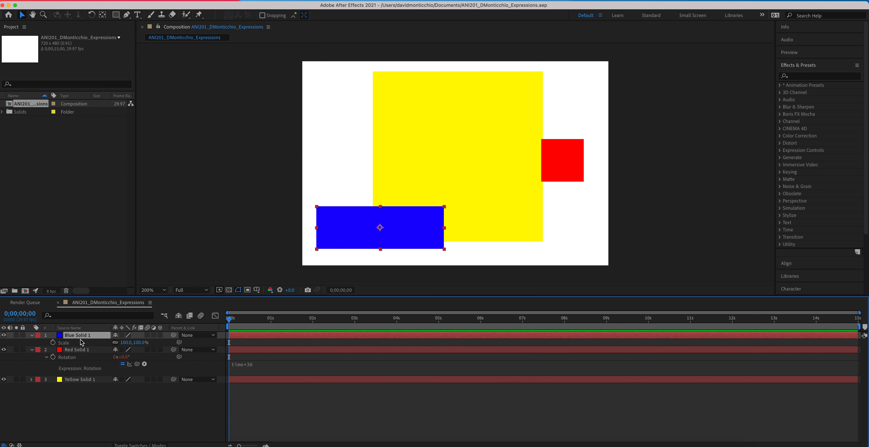
Step: Try linking Blue Solid 1's Scale to Red Solid 1's Rotation with the pick whip, preview the animation and undo the link
left_click_drag(181, 342, 67, 359)
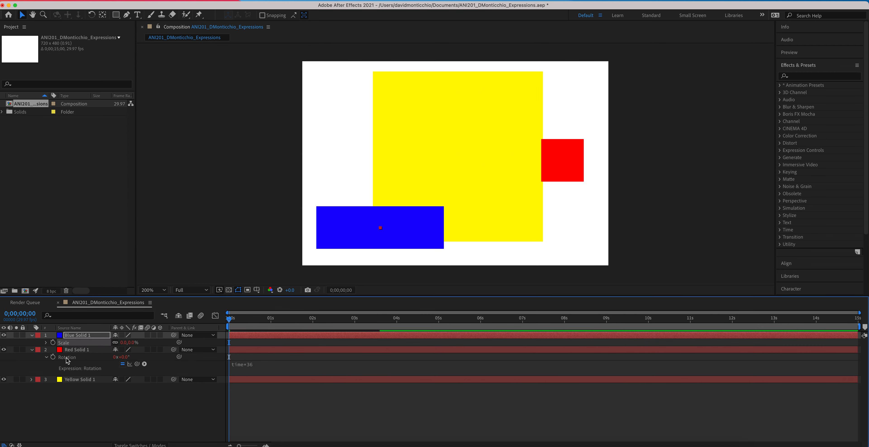
key("space")
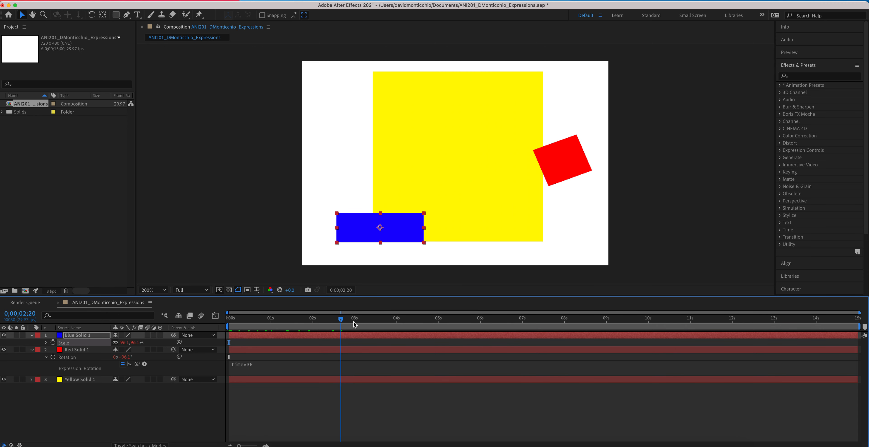
left_click_drag(387, 326, 700, 326)
left_click(736, 318)
left_click(646, 318)
left_click_drag(490, 336, 261, 333)
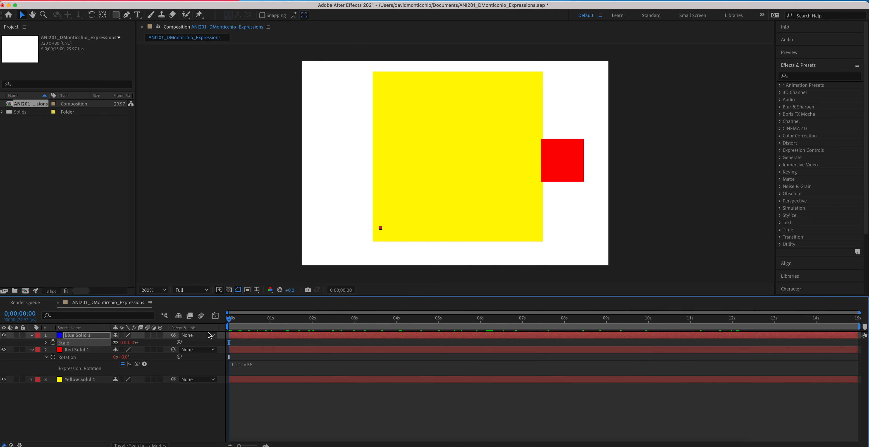
key("super+z")
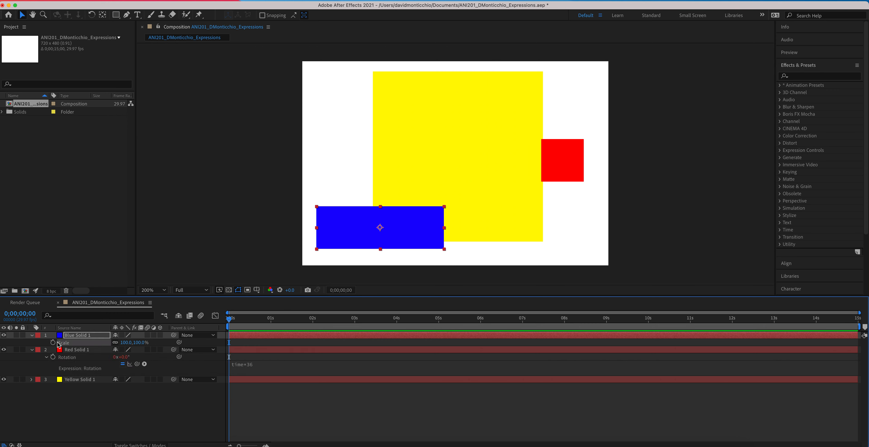
Step: Add the expression thisComp.layer("Red Solid 1").rotation to Blue Solid 1's Scale
left_click(53, 342, "alt")
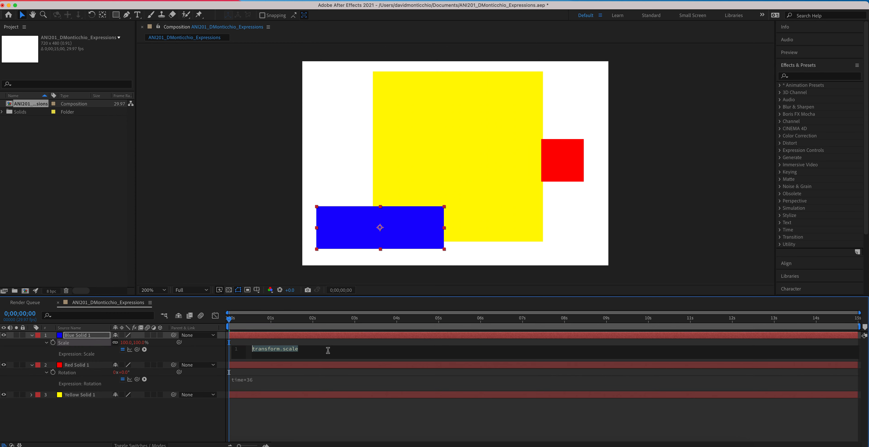
left_click_drag(328, 351, 243, 350)
type("this")
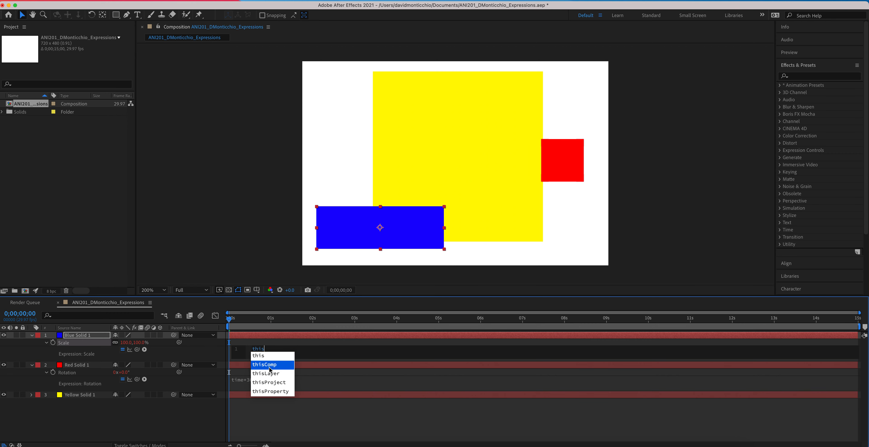
left_click(270, 365)
type(".layer")
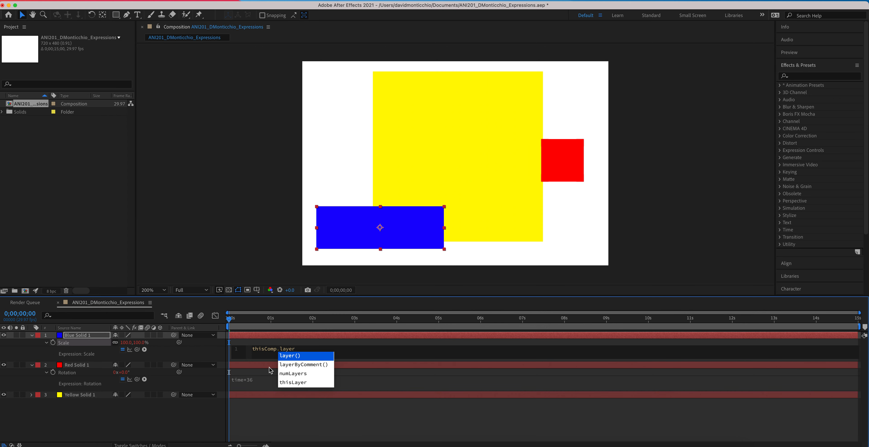
key("Return")
type("\"")
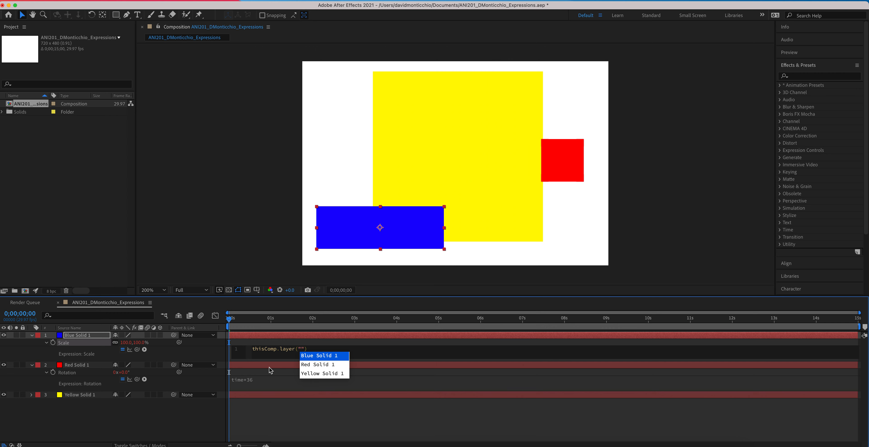
left_click(313, 366)
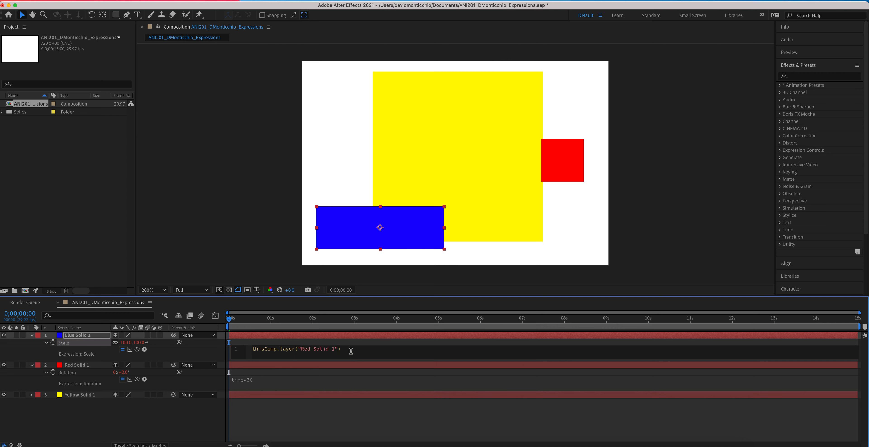
type(".rot")
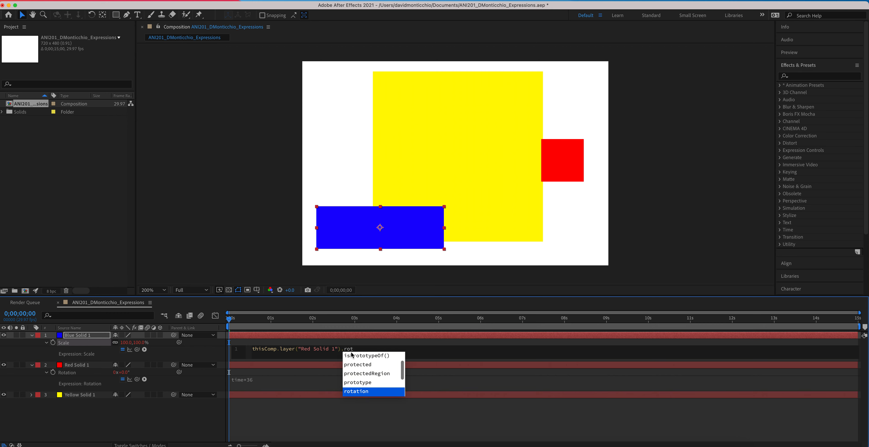
left_click(360, 391)
left_click(363, 412)
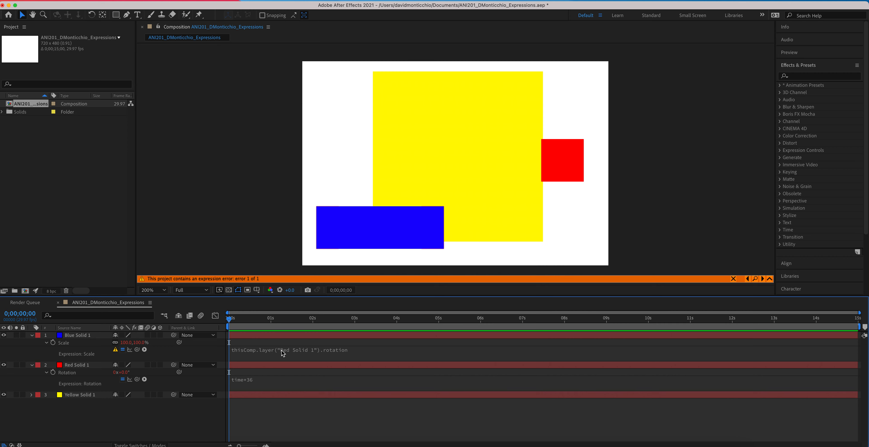
Step: Reopen Blue Solid 1's Scale expression and try adding (1,1) after rotation
left_click(64, 343)
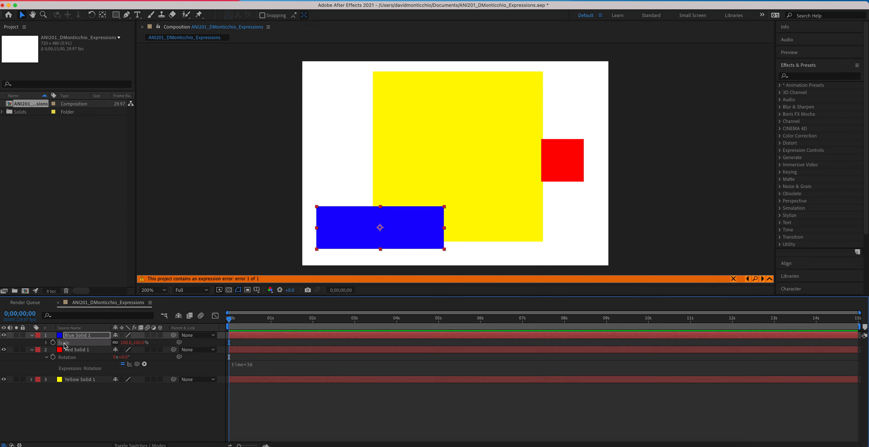
key("e")
key("e")
left_click(283, 350)
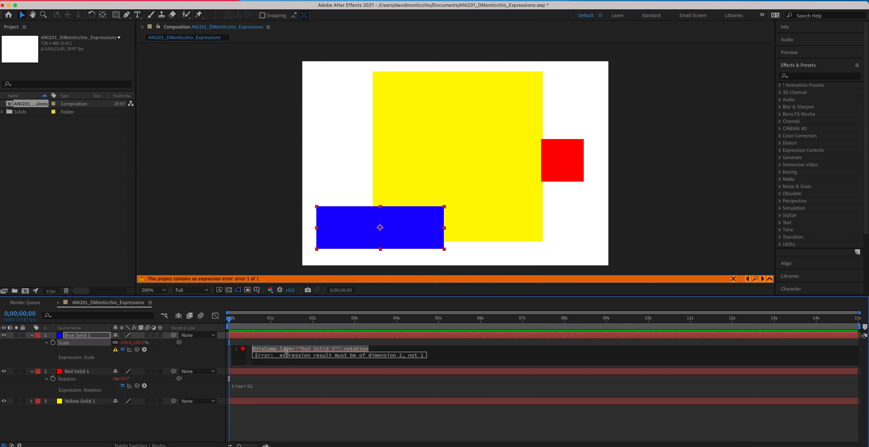
left_click(373, 348)
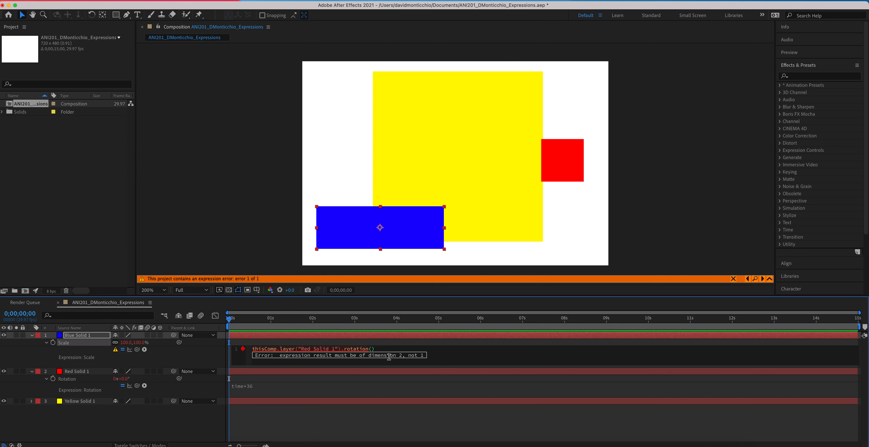
type("(1,1")
left_click(420, 385)
left_click(343, 350)
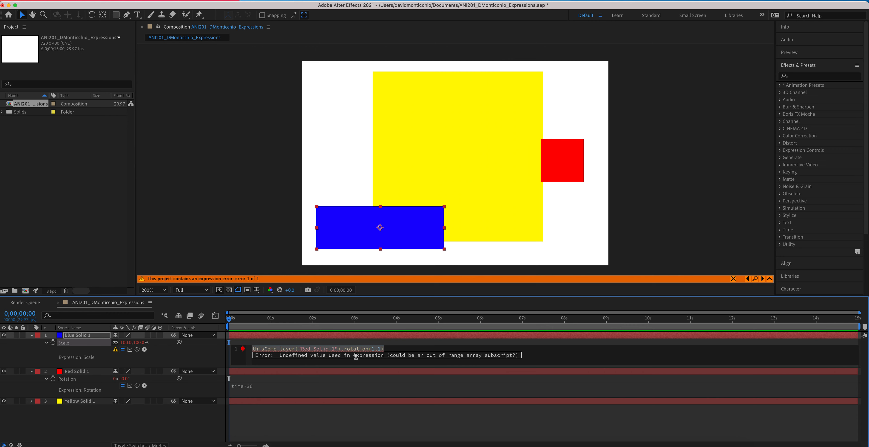
Step: Try shortening the argument after rotation to (1) in Blue Solid 1's Scale expression
left_click(379, 350)
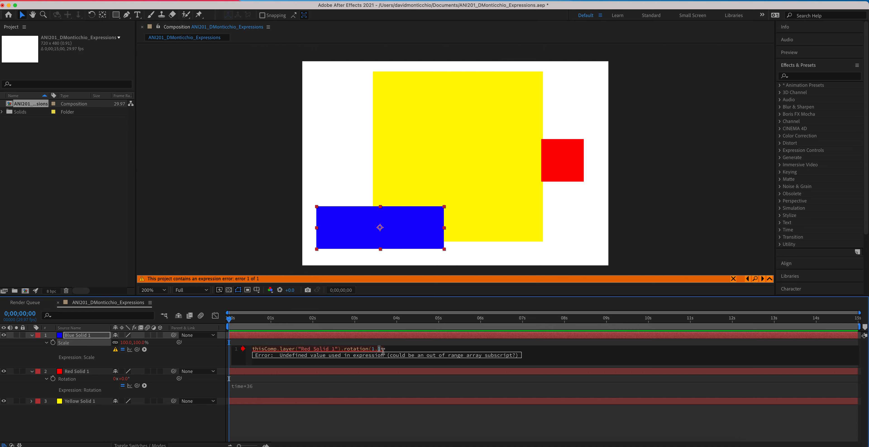
key("BackSpace")
type("1")
left_click(385, 384)
left_click(325, 353)
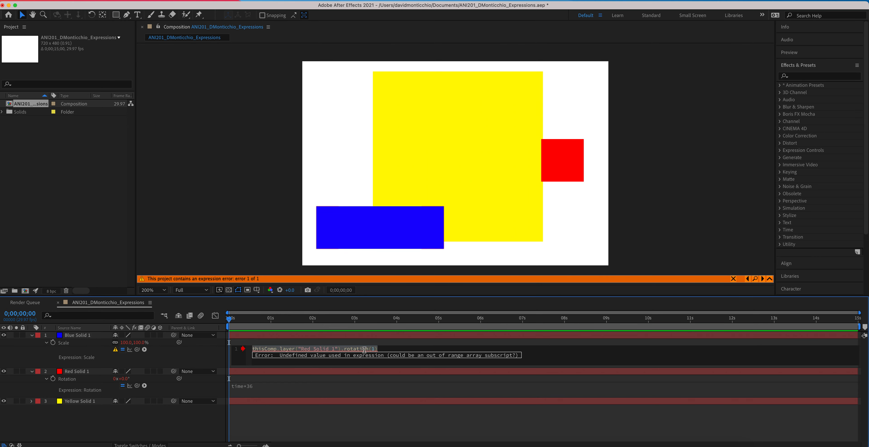
Step: Try replacing the (1) after rotation with *1 in Blue Solid 1's Scale expression
left_click(373, 349)
key("BackSpace")
key("BackSpace")
key("BackSpace")
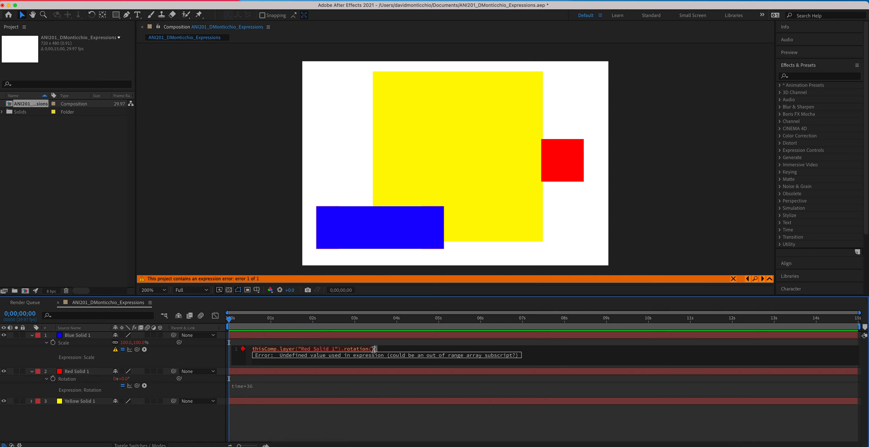
type("*")
left_click(382, 379)
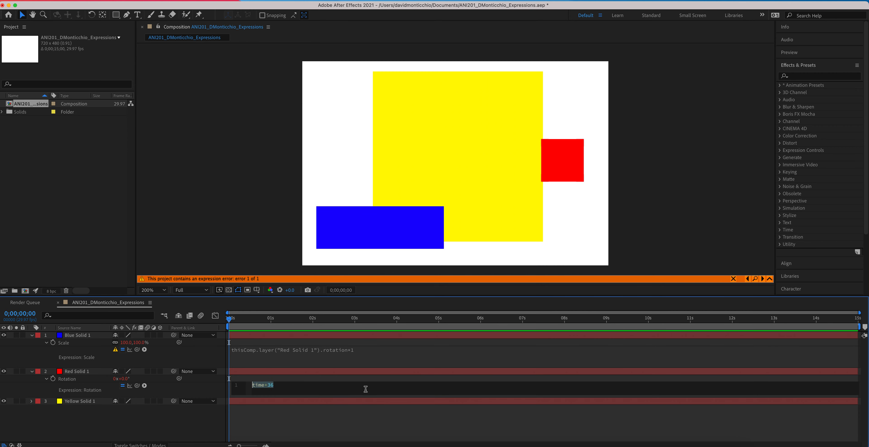
left_click(324, 352)
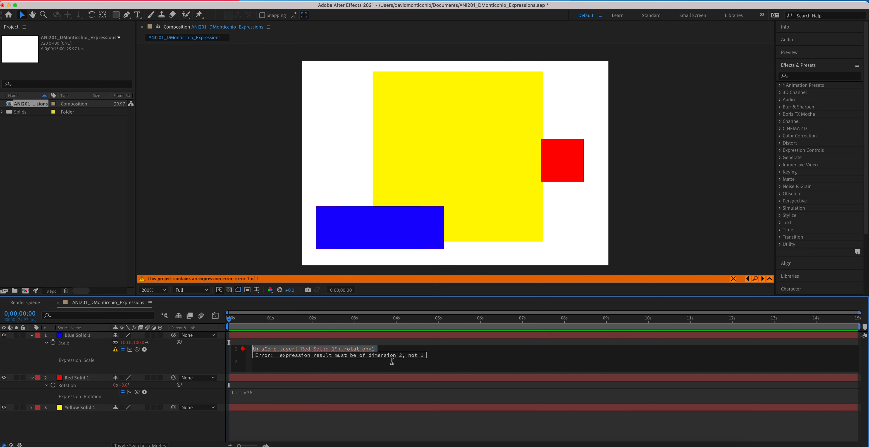
Step: Remove the *1 multiplier from the end of Blue Solid 1's Scale expression
left_click(380, 349)
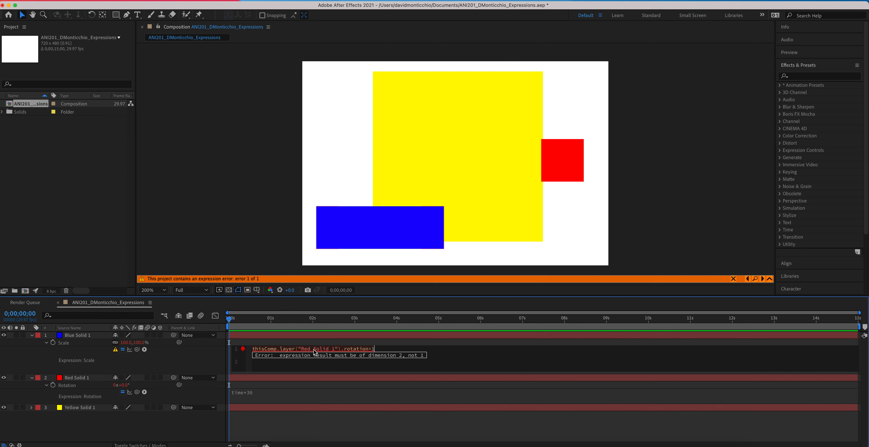
left_click(382, 350)
left_click(414, 377)
Step: Insert thisLayer.scale.x = at the start of Blue Solid 1's Scale expression, before thisComp.layer("Red Solid 1").rotation
left_click(252, 349)
left_click(252, 350)
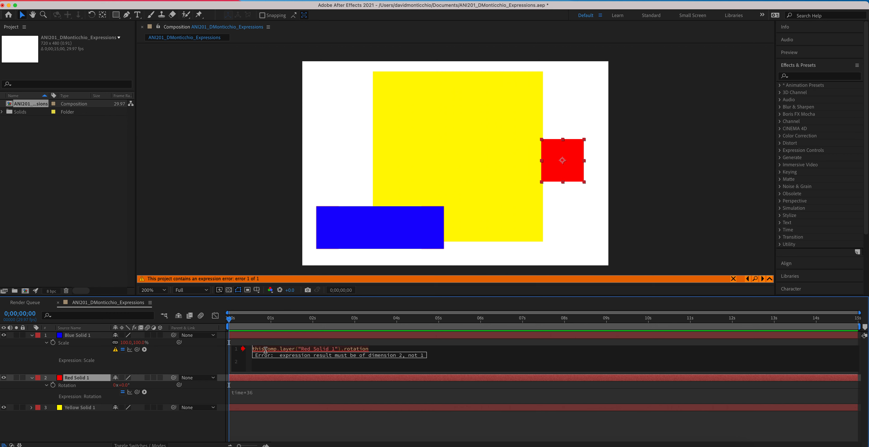
type("this")
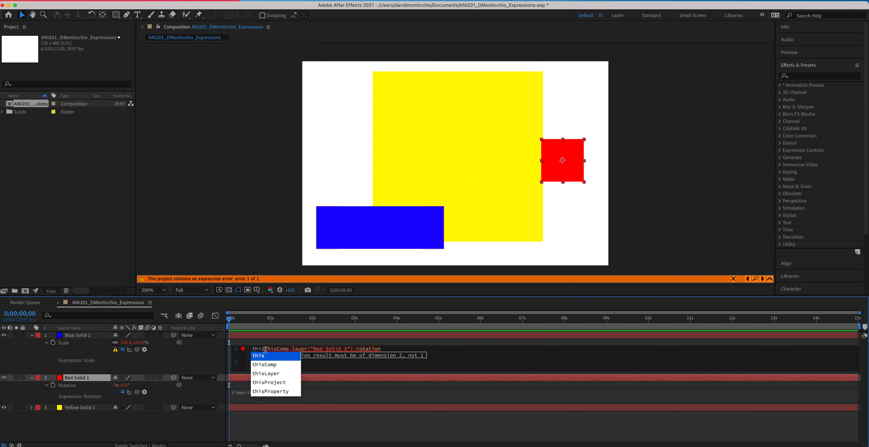
left_click(275, 373)
type(".")
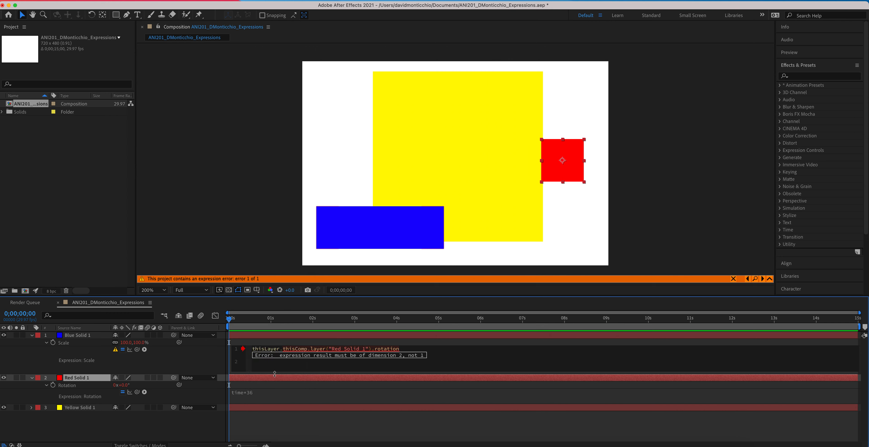
type("scale")
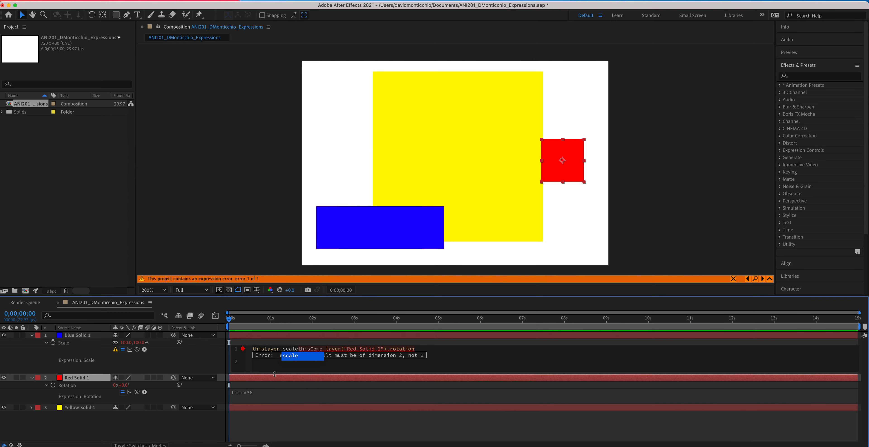
type(".x")
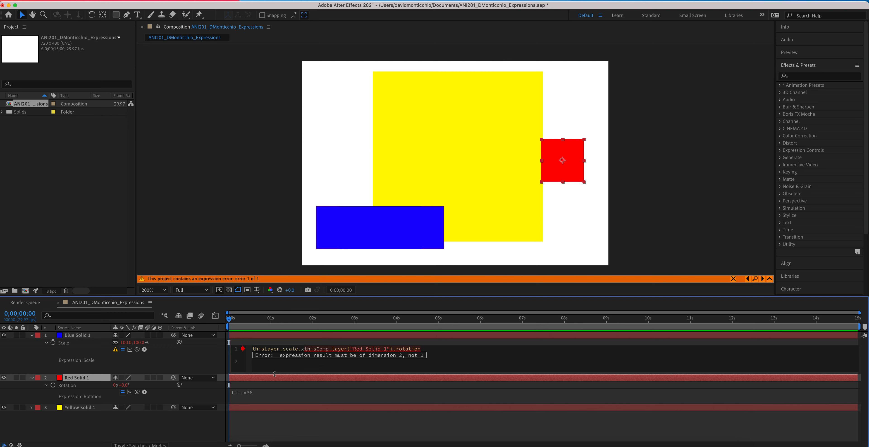
type(" =")
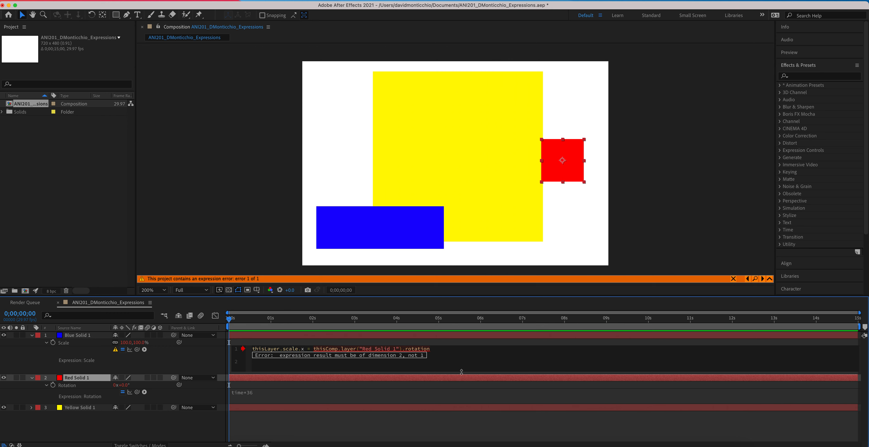
Step: Try replacing .x with (x) after thisLayer.scale in Blue Solid 1's Scale expression
left_click(354, 367)
left_click(305, 348)
key("BackSpace")
key("BackSpace")
type("x")
key("BackSpace")
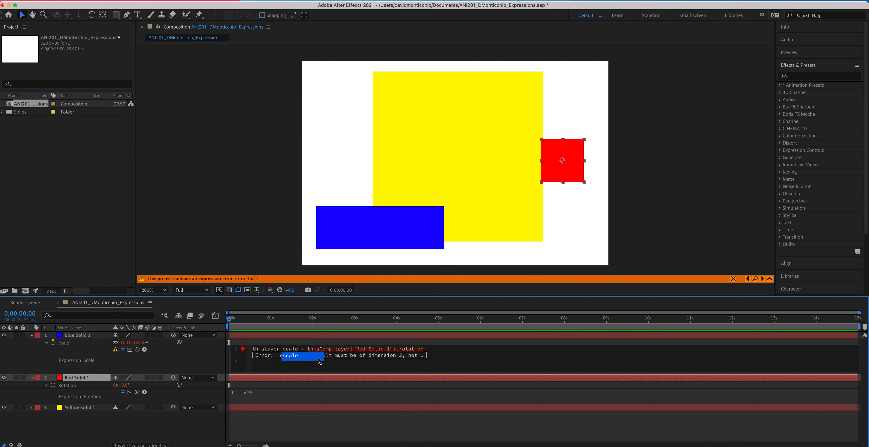
left_click(318, 358)
type("(x")
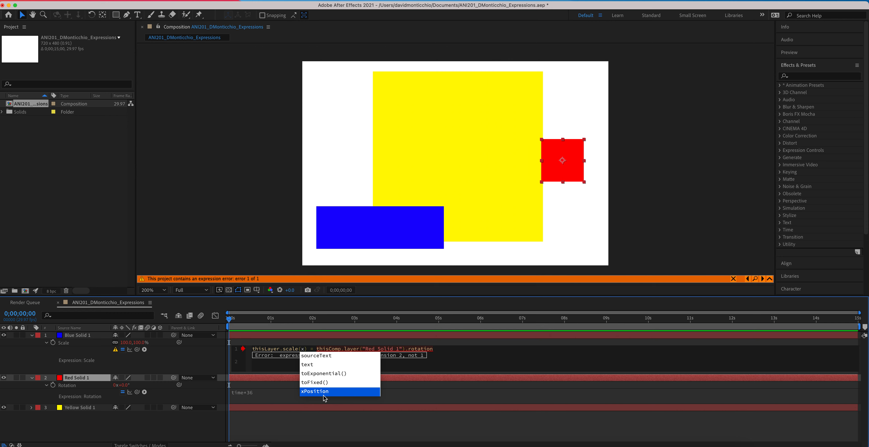
Step: Restore .x in place of (x) after thisLayer.scale in Blue Solid 1's Scale expression and preview the animation
key("BackSpace")
key("BackSpace")
key("BackSpace")
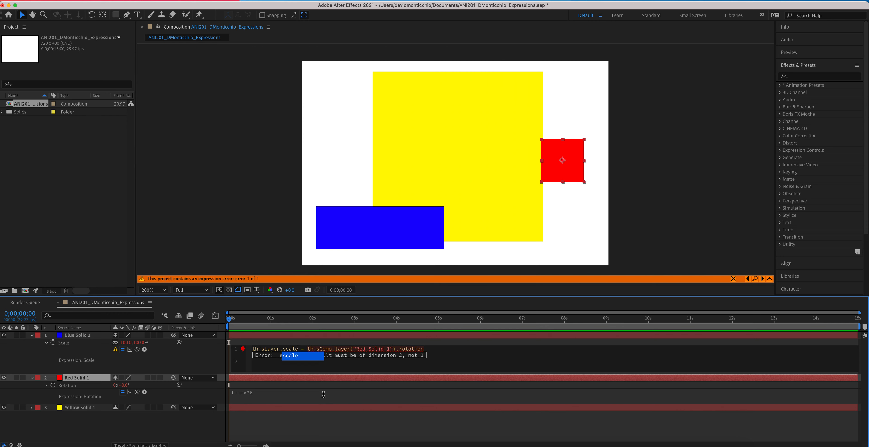
type(".x")
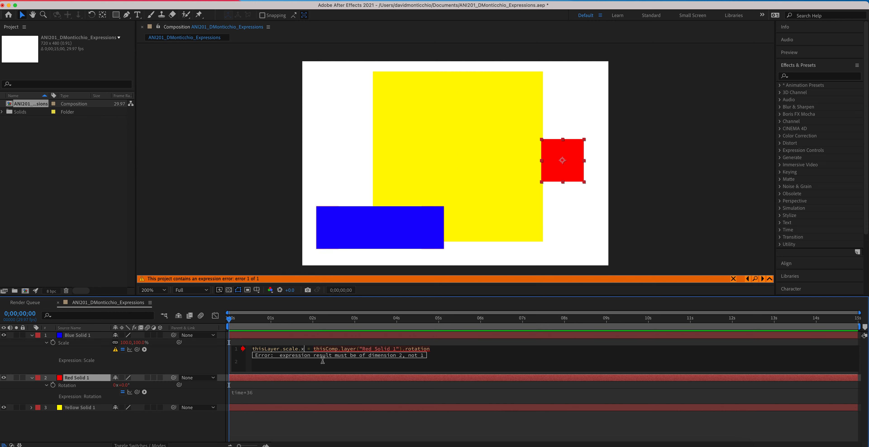
left_click(415, 408)
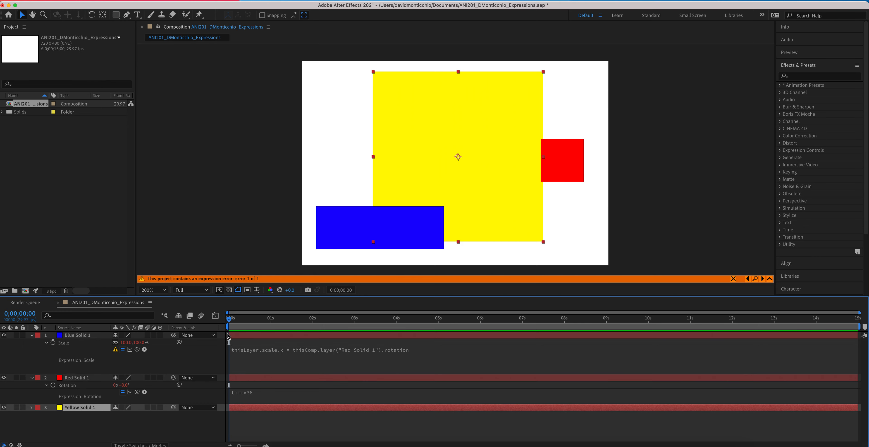
key("space")
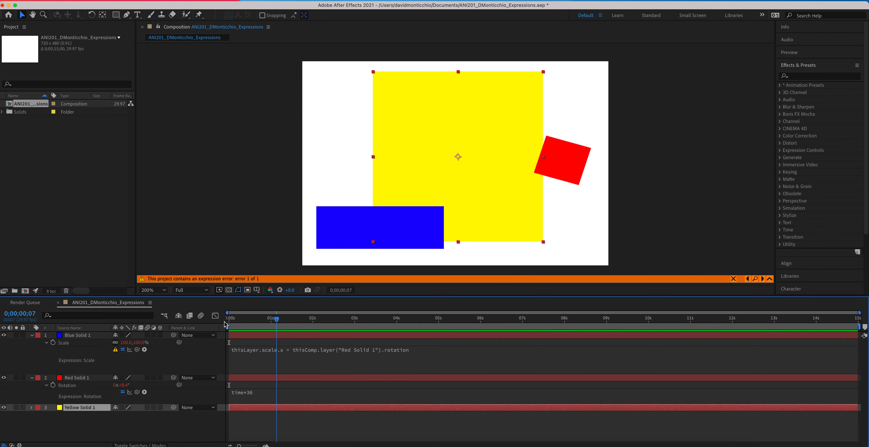
key("space")
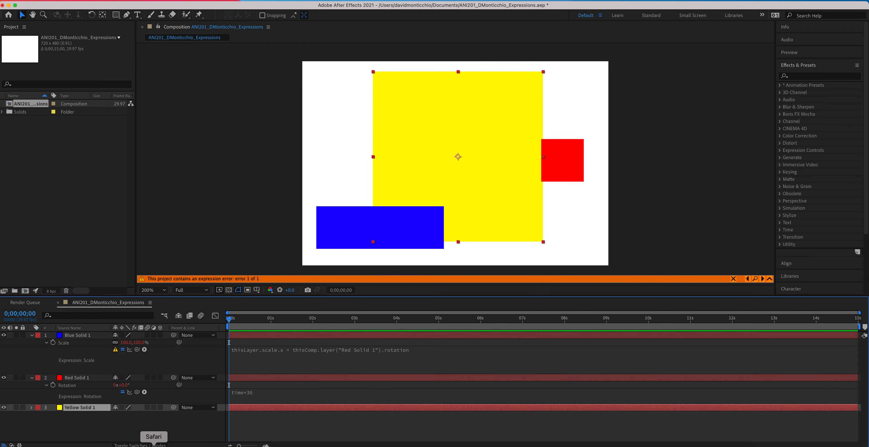
Step: Switch to Safari and examine the expression examples and Expression Editor sample code on the Adobe help page
left_click(165, 444)
left_click(576, 47)
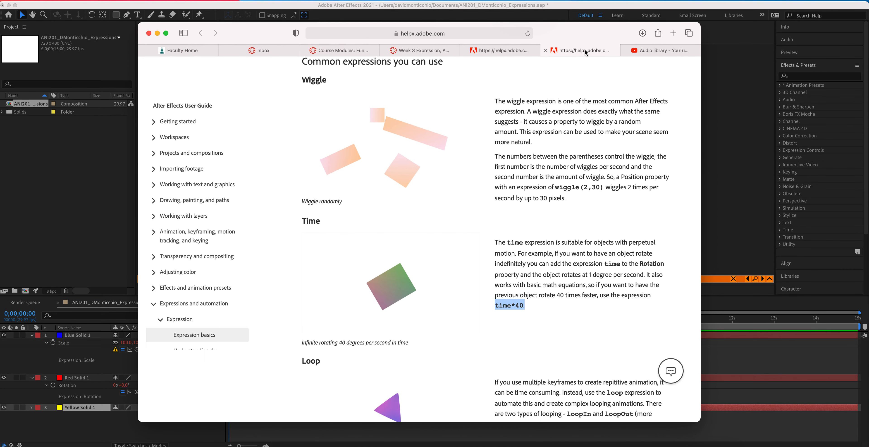
scroll(489, 191, "down", 15)
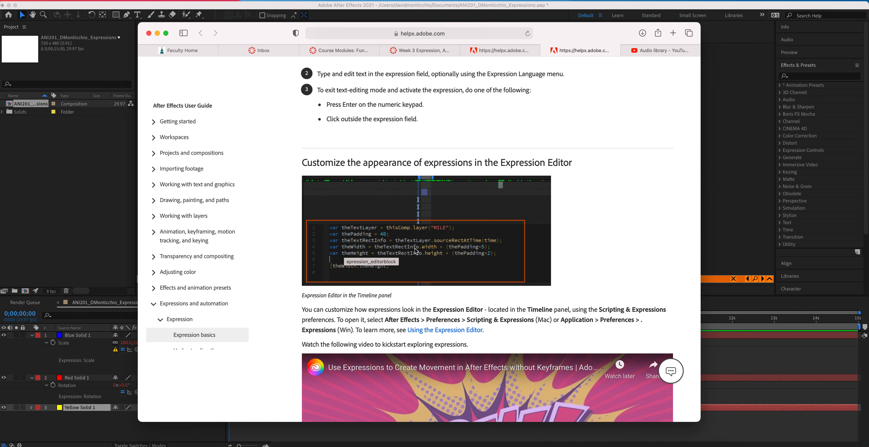
scroll(416, 251, "down", 1)
scroll(417, 251, "down", 2)
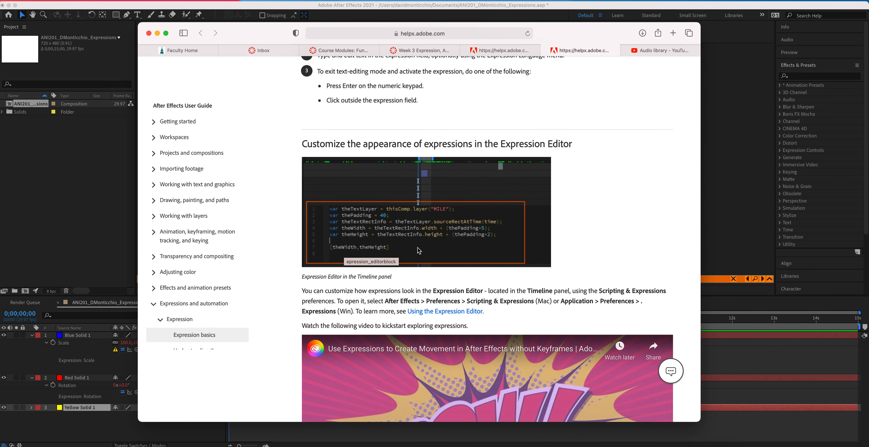
scroll(418, 250, "down", 2)
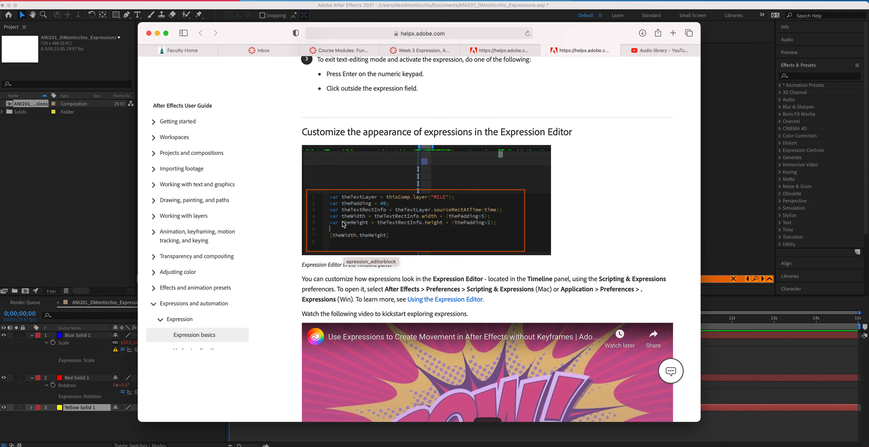
scroll(378, 229, "down", 4)
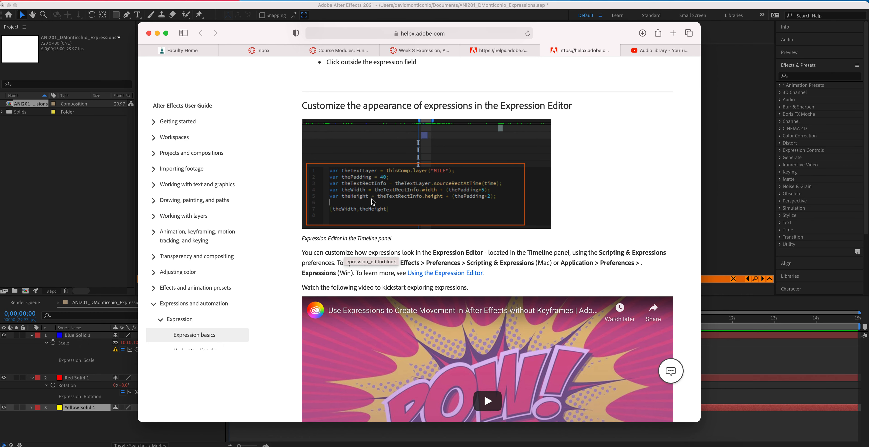
scroll(372, 203, "down", 5)
scroll(372, 202, "down", 15)
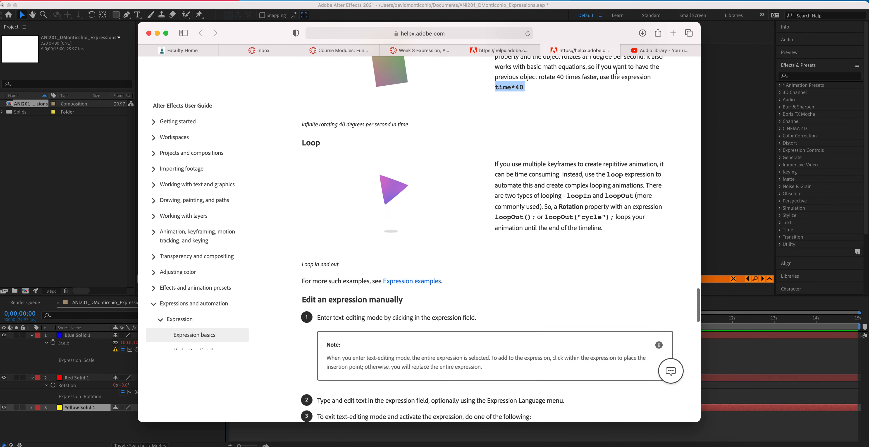
Step: Search Google in a new browser tab for "after effects expression scale x", accepting the corrected spelling
left_click(674, 33)
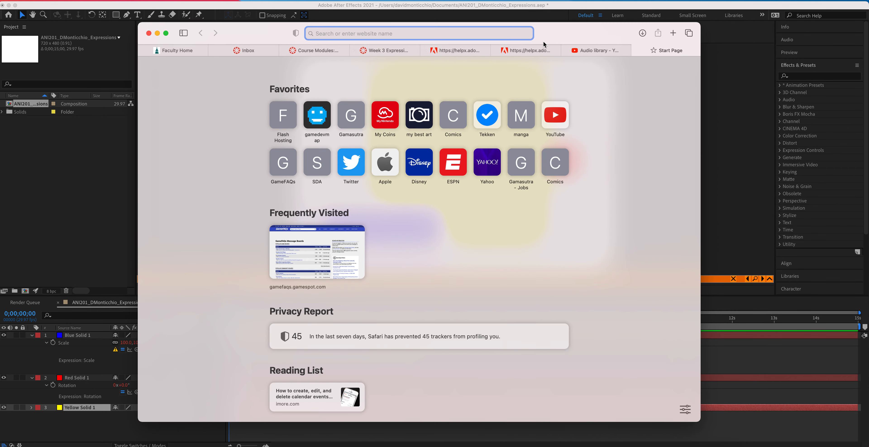
type("after effects")
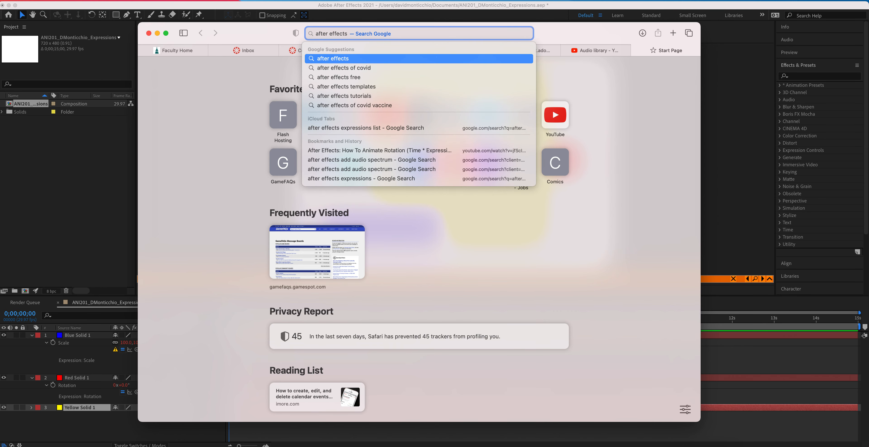
type("p[")
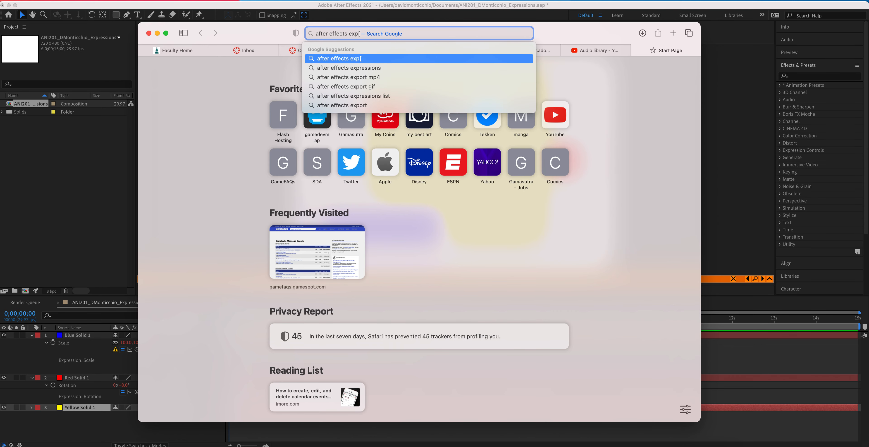
type("ression scale ")
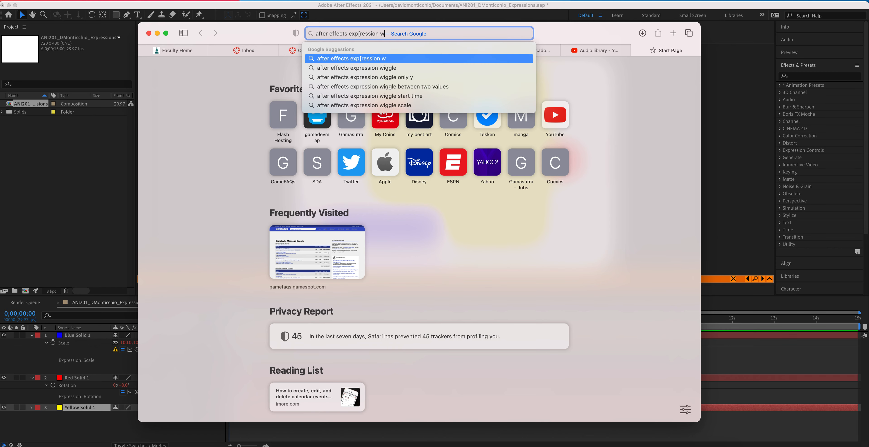
type("x")
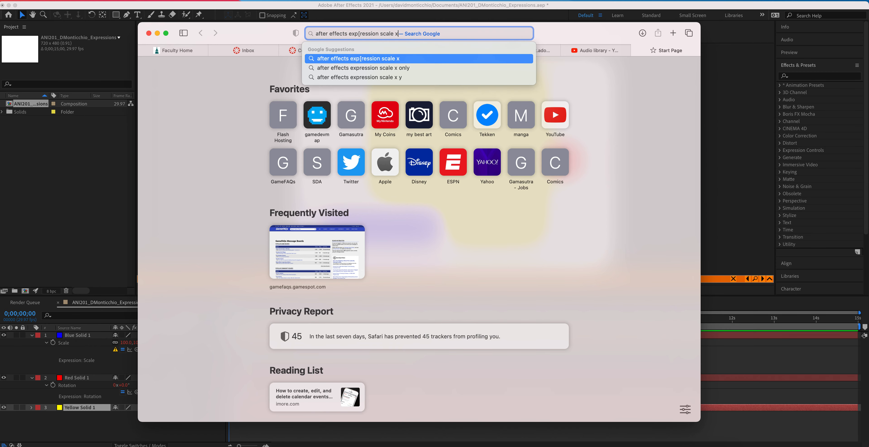
key("Return")
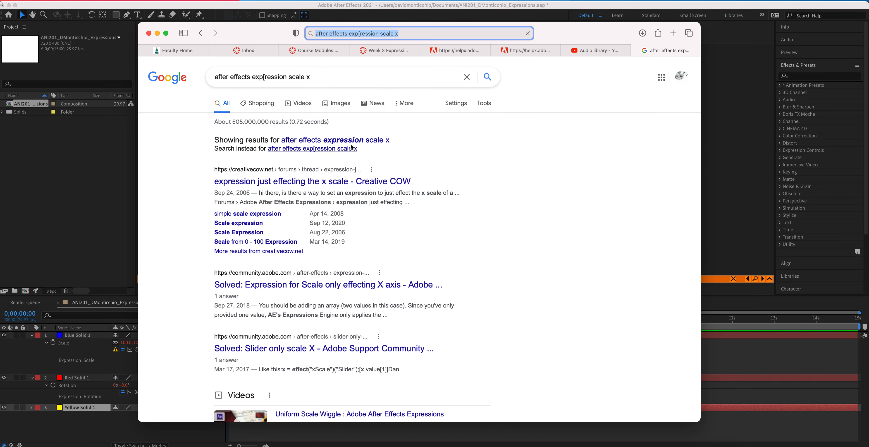
left_click(351, 141)
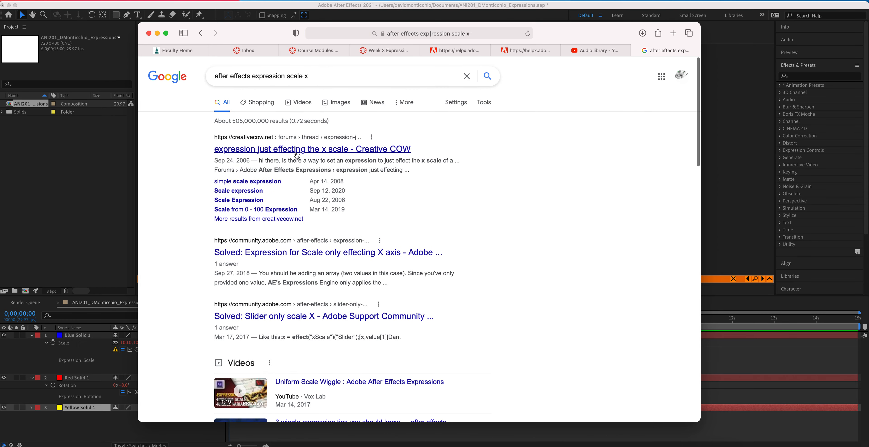
Step: Open the Adobe community thread on scale affecting only the X axis and copy thisComp.layer("Layer").transform.scale + [5,5] from its correct answer
scroll(299, 157, "down", 5)
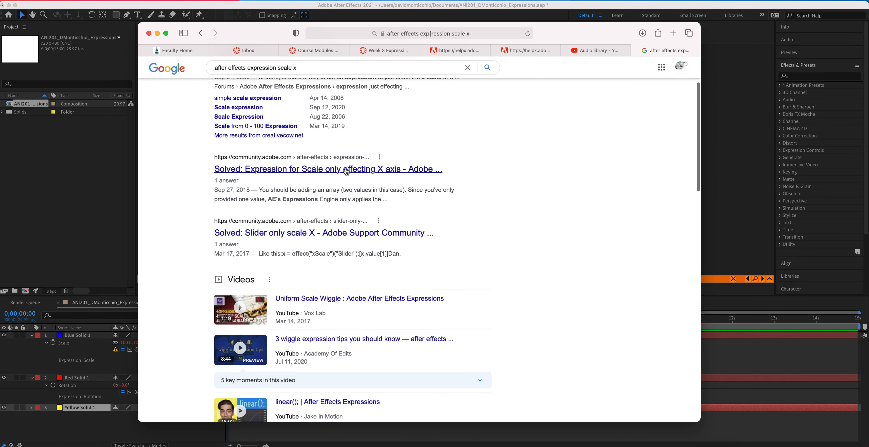
left_click(347, 171)
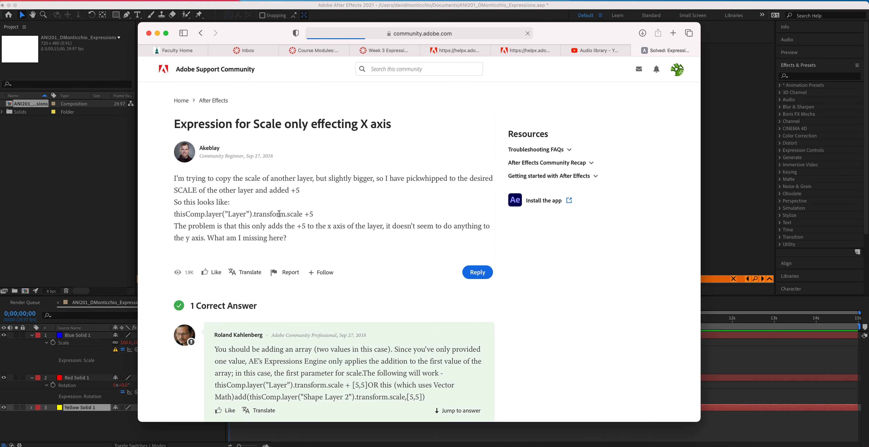
scroll(245, 236, "down", 5)
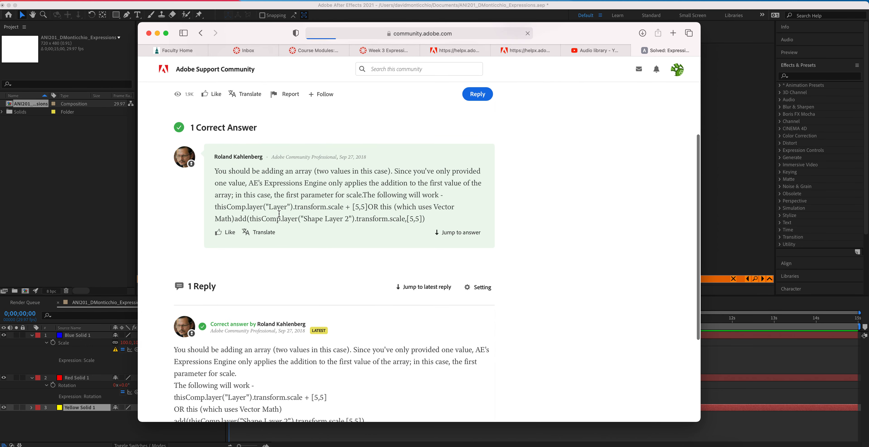
scroll(279, 214, "up", 4)
scroll(279, 216, "down", 2)
scroll(280, 217, "down", 2)
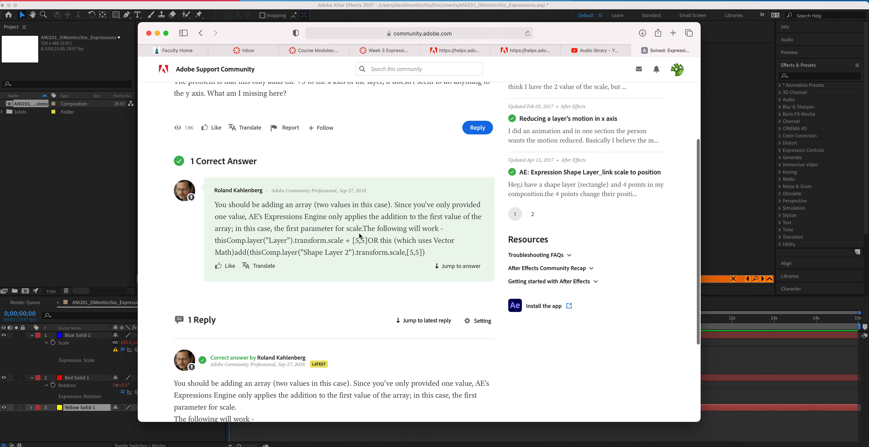
left_click_drag(215, 240, 371, 242)
key("super+c")
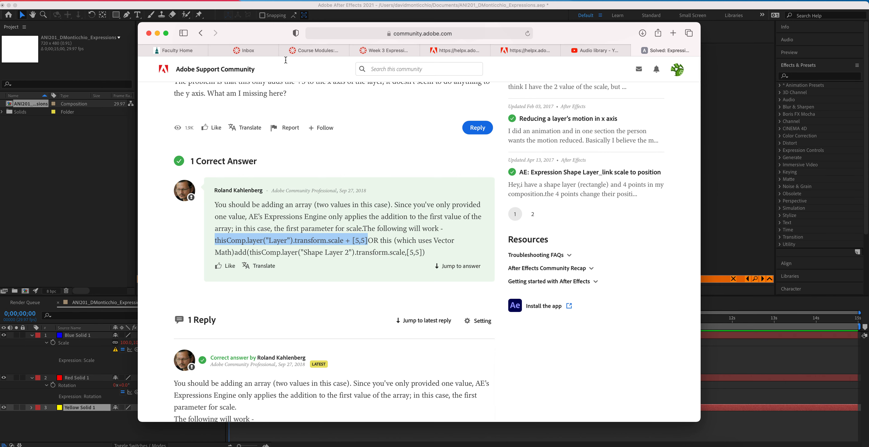
Step: Return to After Effects and replace Blue Solid 1's entire Scale expression with the copied thisComp.layer("Layer").transform.scale + [5,5]
left_click(343, 7)
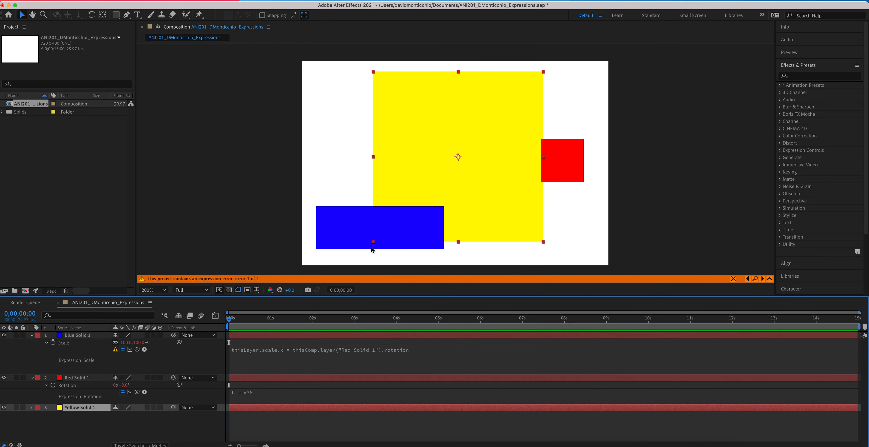
left_click(264, 361)
left_click(381, 349)
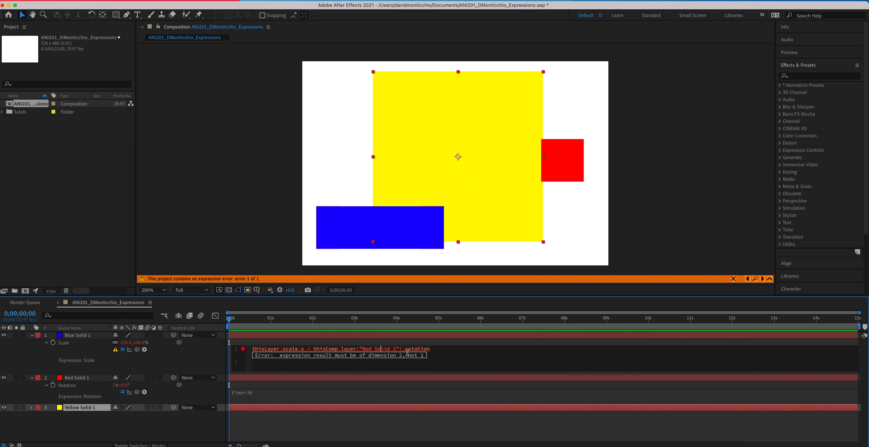
left_click_drag(432, 349, 254, 349)
key("super+v")
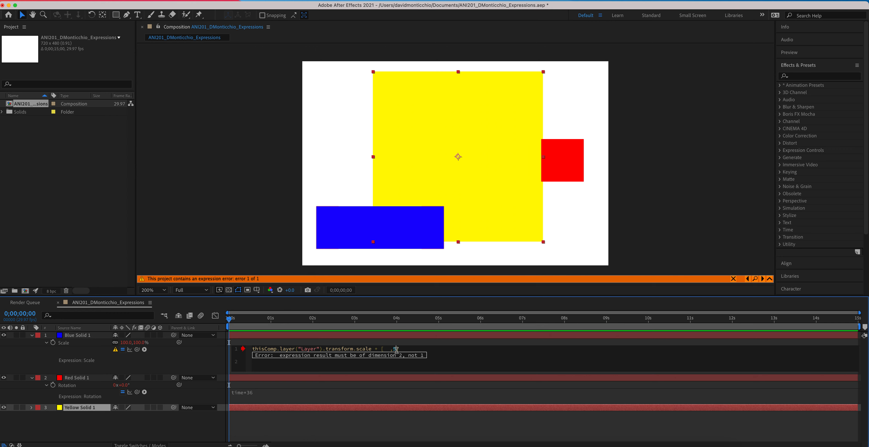
Step: Clear both 5s from the Scale expression's array and enter thisComp.layer("Red Solid 1").rotation as its first value
key("BackSpace")
type("[ this")
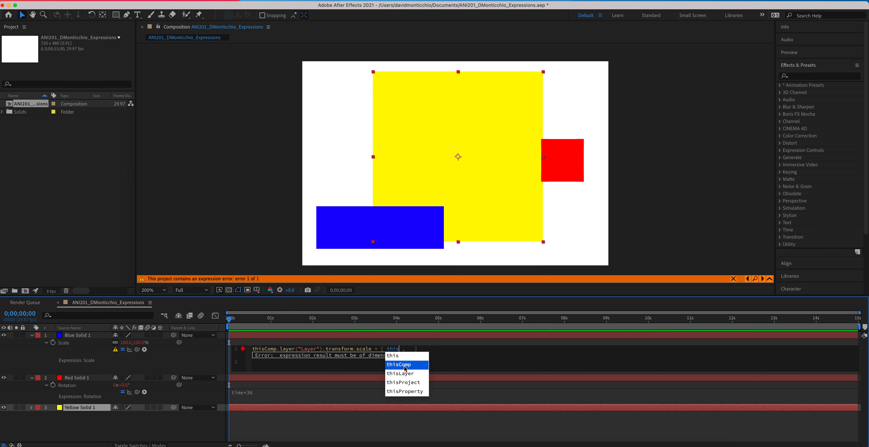
left_click(405, 365)
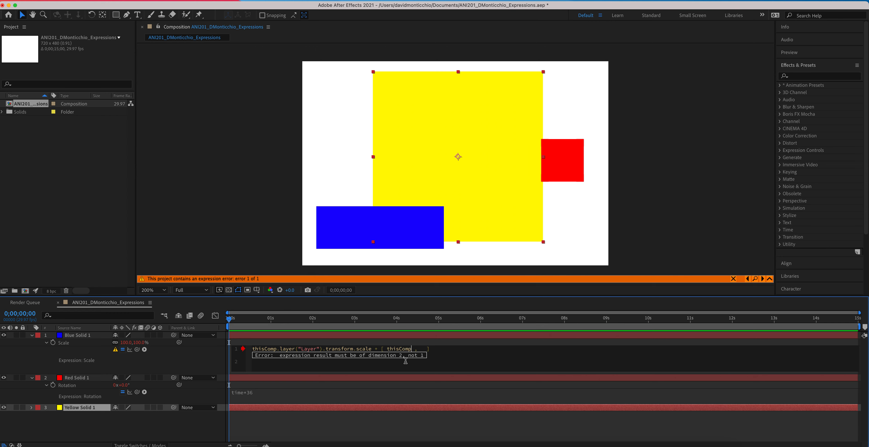
type(".layer")
key("Down")
key("Return")
type("\"")
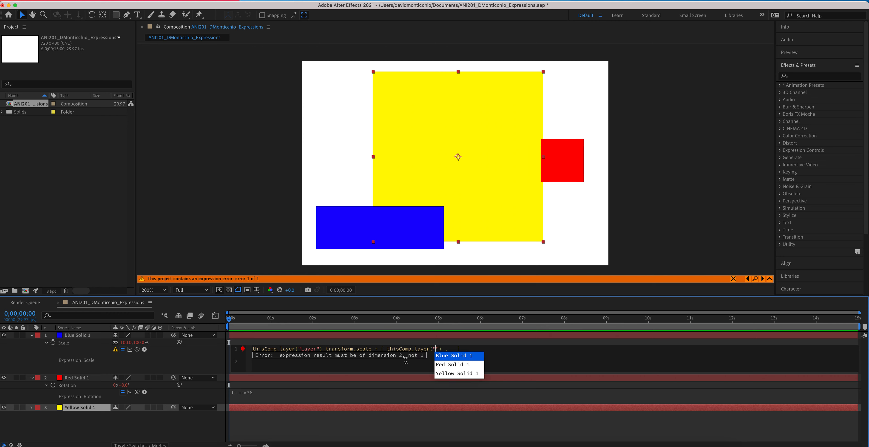
left_click(453, 366)
type(".rotat")
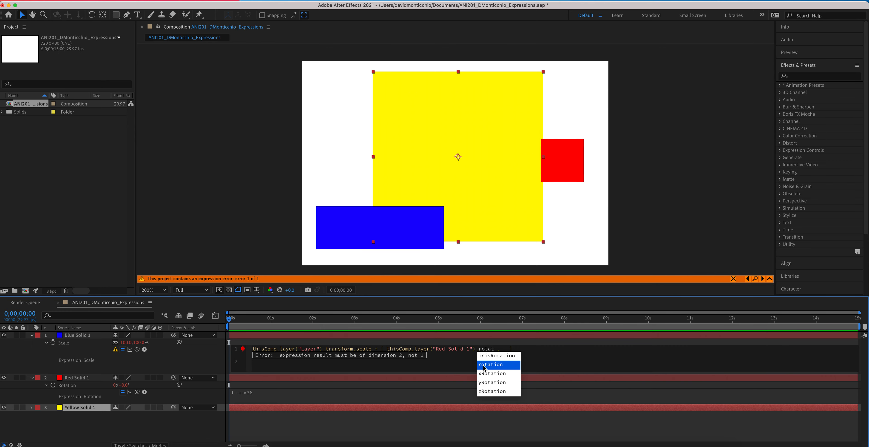
left_click(485, 368)
left_click(446, 378)
Step: Copy thisComp.layer("Red Solid 1").rotation within Blue Solid 1's Scale expression and paste it as the array's second value
left_click(407, 351)
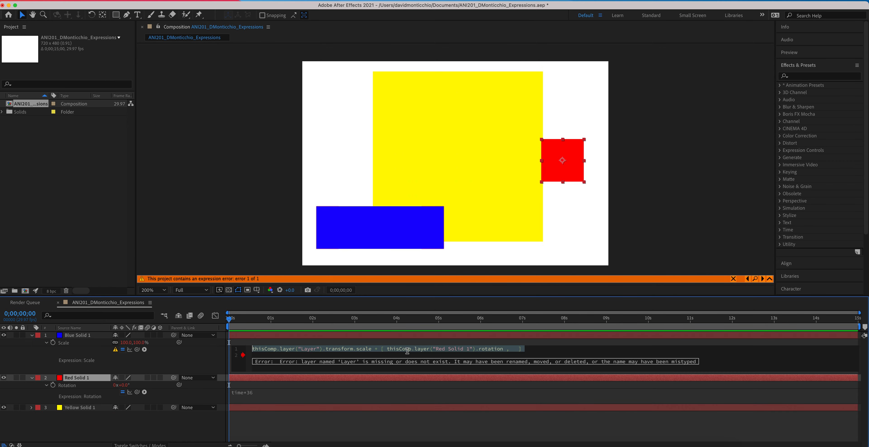
left_click(390, 352)
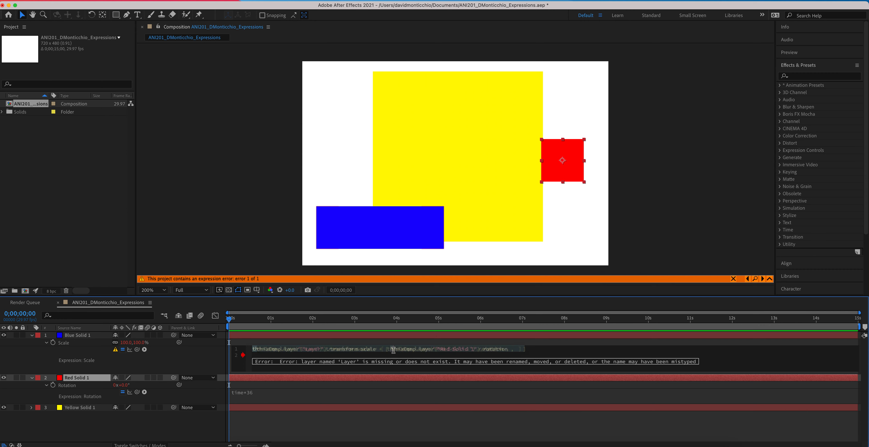
left_click_drag(388, 349, 502, 347)
key("super+c")
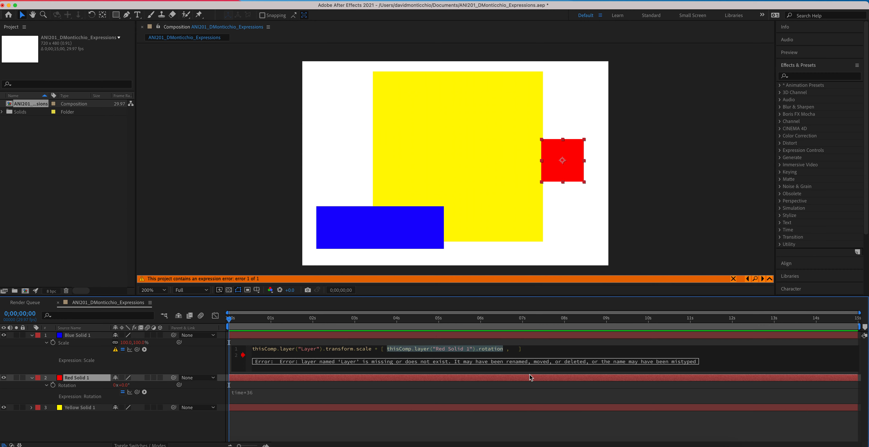
left_click(513, 348)
key("super+v")
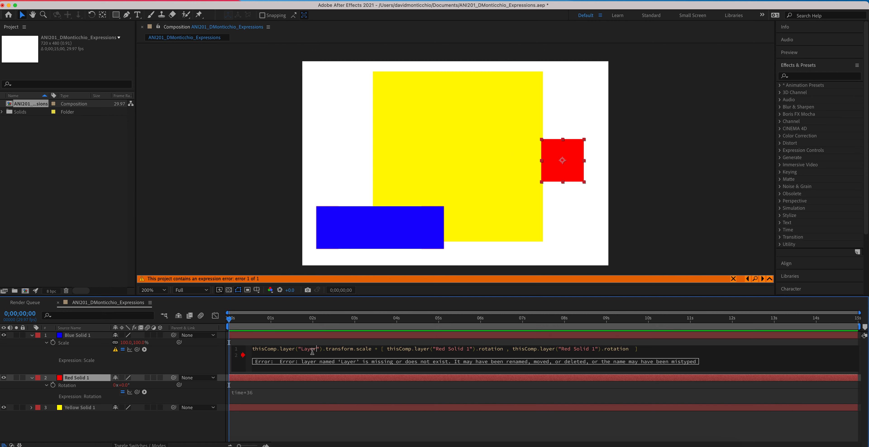
Step: Replace the placeholder name Layer with Blue Solid 1 in the Scale expression's first layer reference
key("BackSpace")
key("BackSpace")
key("BackSpace")
key("BackSpace")
key("BackSpace")
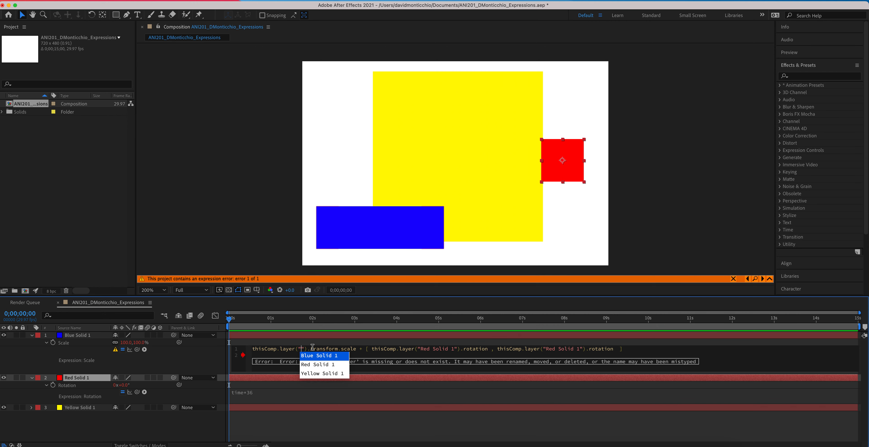
left_click(330, 357)
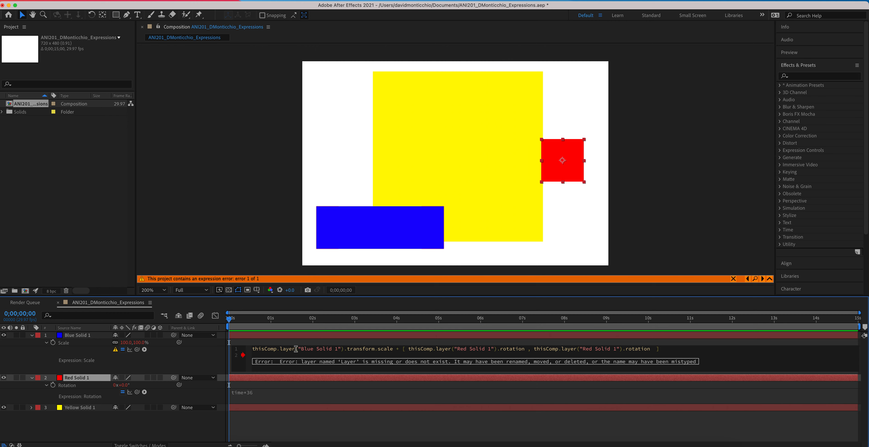
Step: Replace thisComp.layer("Blue Solid 1") with thisLayer at the start of the Scale expression and apply the expression
left_click_drag(344, 349, 252, 349)
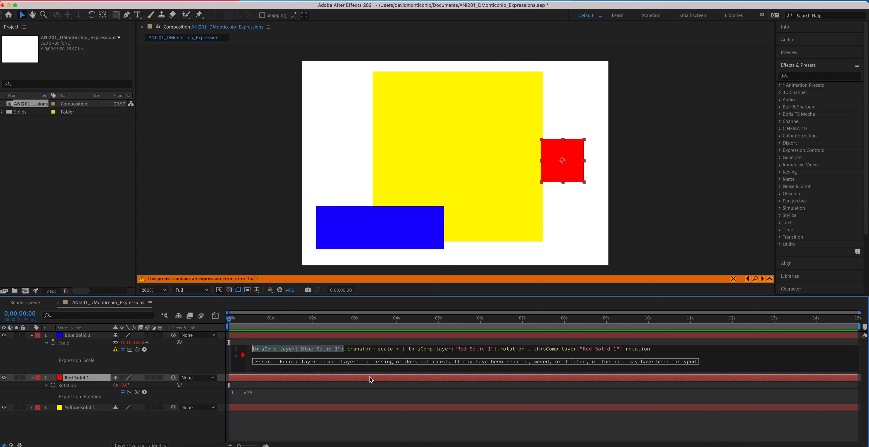
type("This")
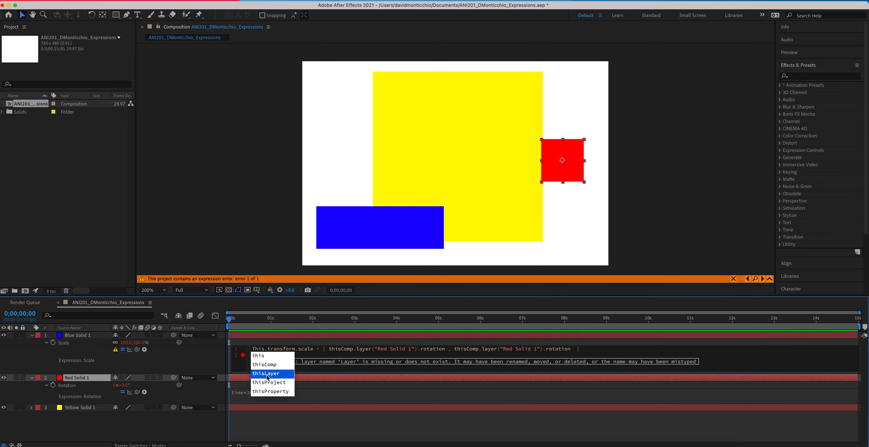
left_click(269, 373)
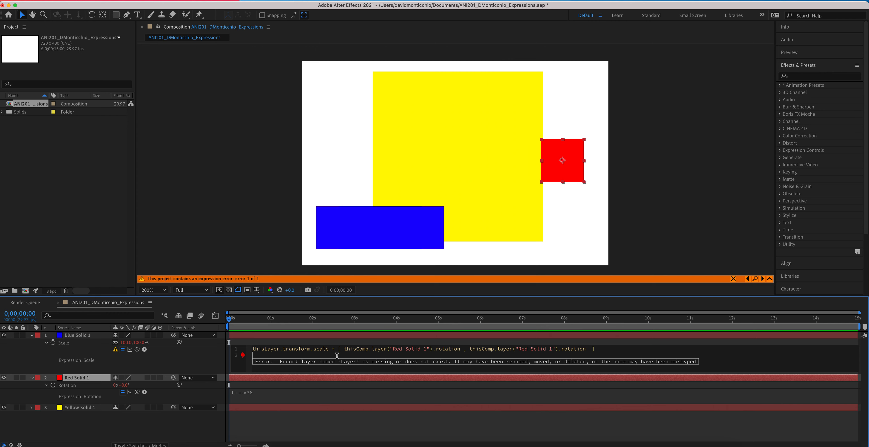
left_click(705, 387)
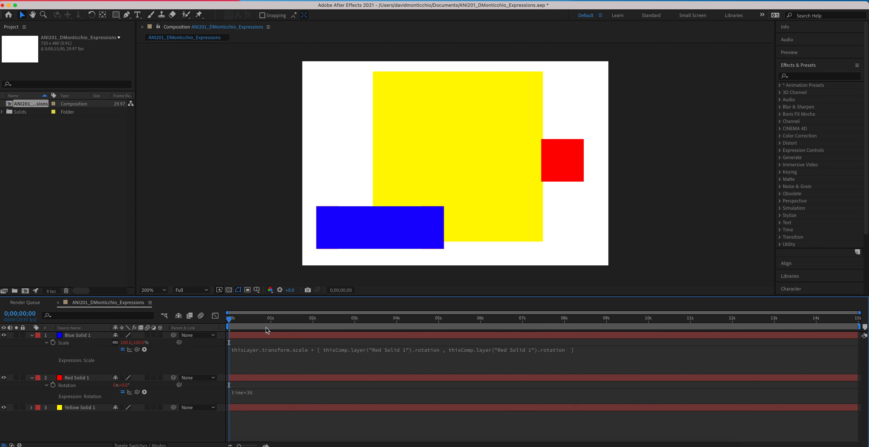
Step: Play and scrub the composition from the start to check how the blue rectangle scales with the red square's rotation
key("space")
left_click_drag(268, 321, 190, 362)
left_click(89, 409)
left_click(89, 414)
Step: Examine the two Red Solid 1 rotation references in Blue Solid 1's Scale expression
left_click(444, 353)
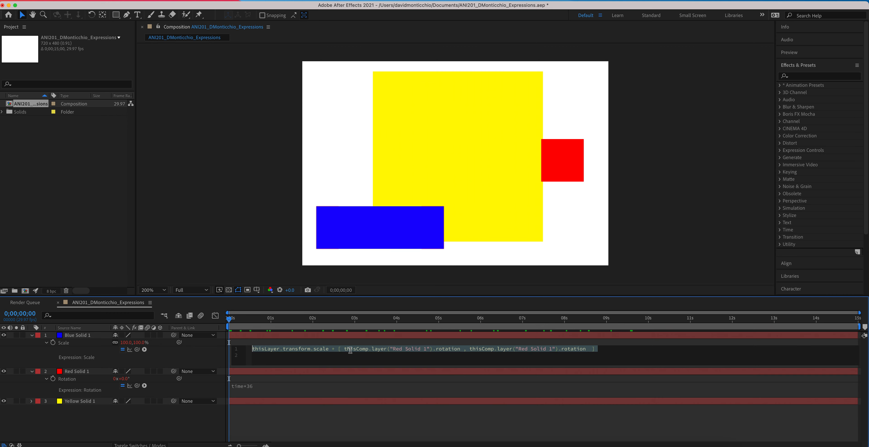
left_click(366, 355)
left_click_drag(597, 349, 351, 349)
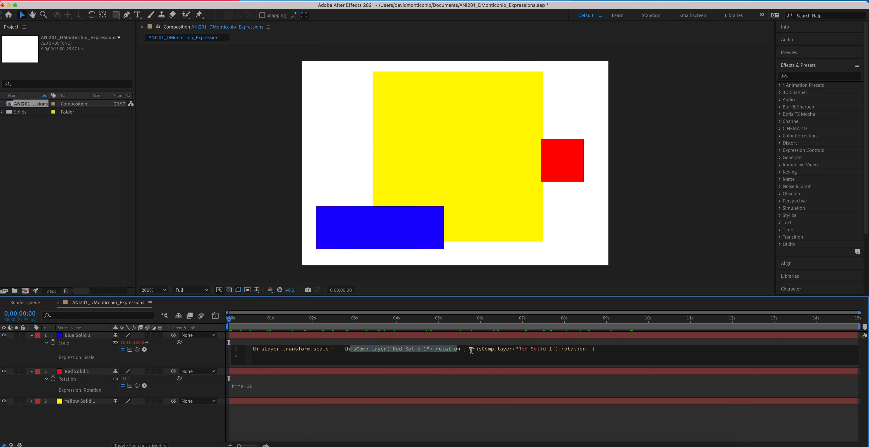
left_click_drag(471, 351, 590, 349)
left_click(634, 358)
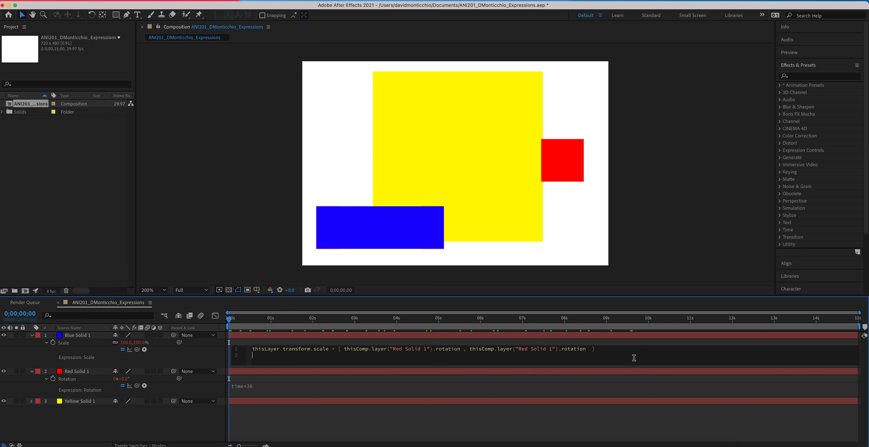
Step: Select the Yellow Solid 1 layer and reveal its Opacity property
left_click(335, 401)
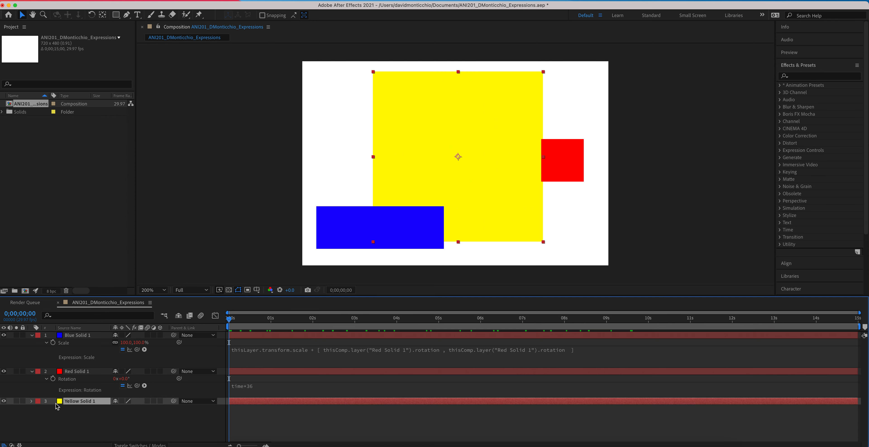
key("t")
Step: Try linking Yellow Solid 1's Opacity directly to Red Solid 1's Rotation with the pick whip, and scrub through the animation
left_click_drag(179, 408, 69, 383)
left_click(231, 319)
left_click_drag(258, 319, 455, 326)
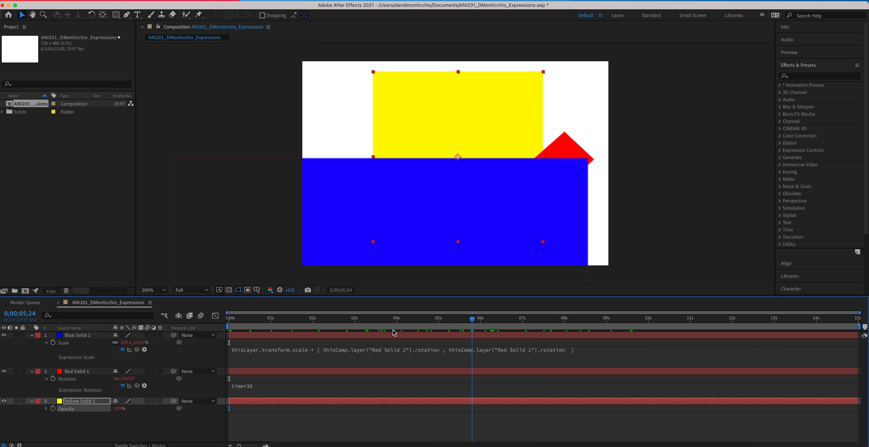
left_click_drag(394, 330, 213, 355)
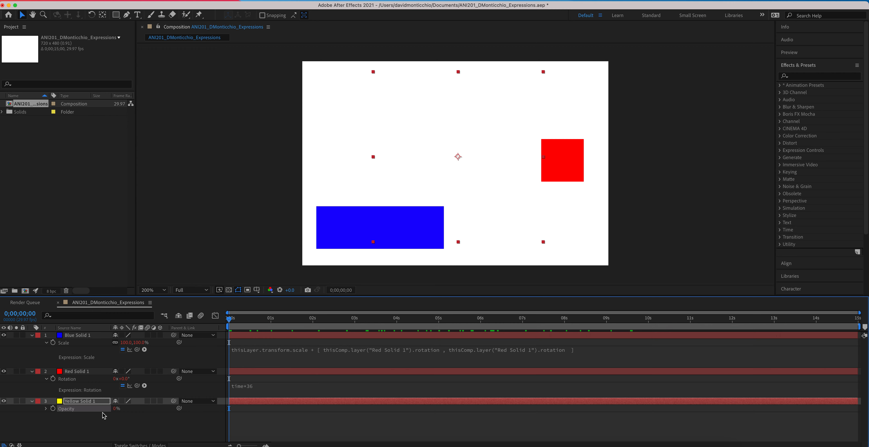
Step: Undo the pick-whip link on Yellow Solid 1's Opacity
left_click(178, 418)
key("super+z")
key("super+z")
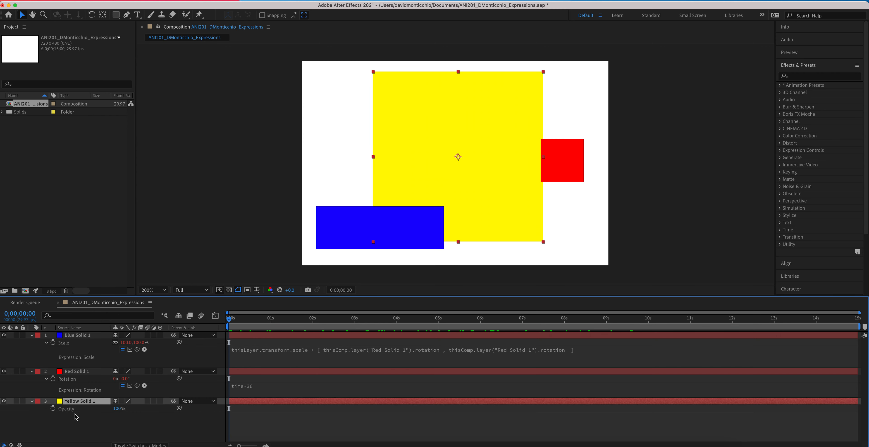
Step: Add an expression to Yellow Solid 1's Opacity and begin it with thisLayer.transform.opacity
left_click(53, 409, "alt")
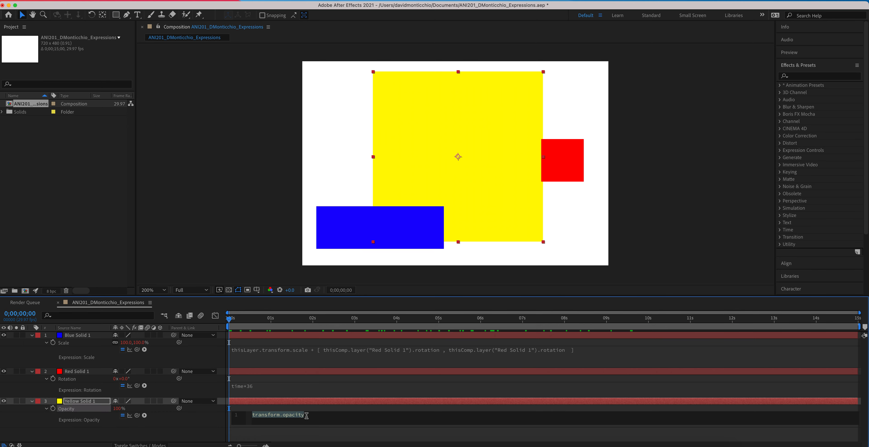
type("this")
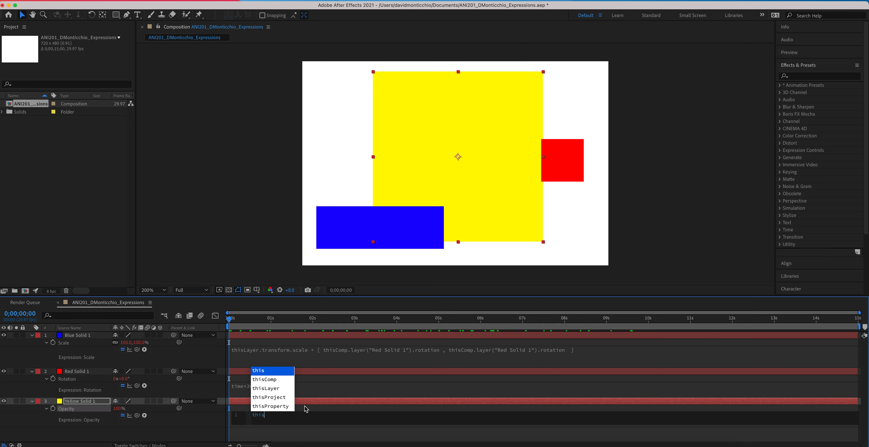
left_click(273, 388)
type(".transform")
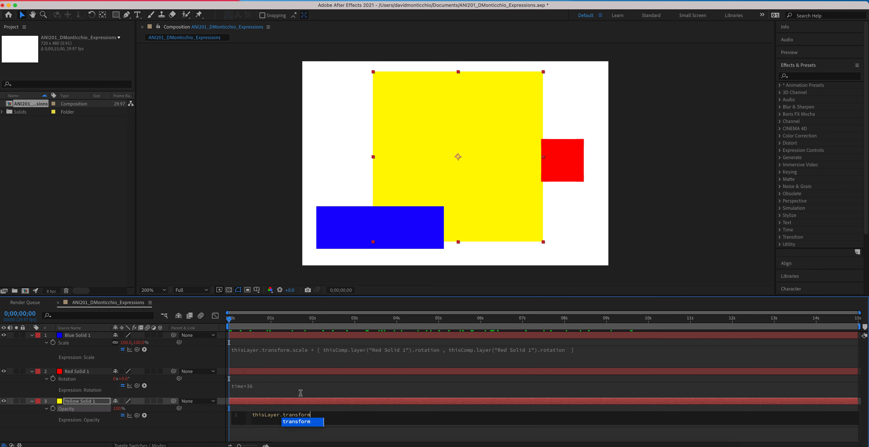
type(".op")
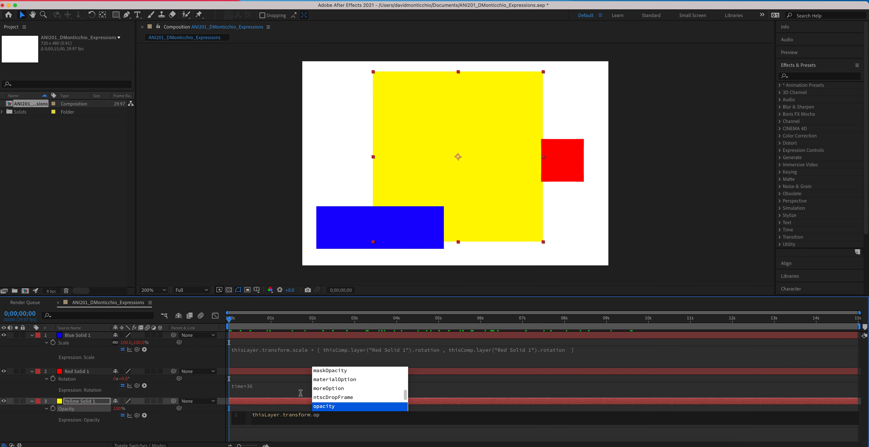
left_click(326, 407)
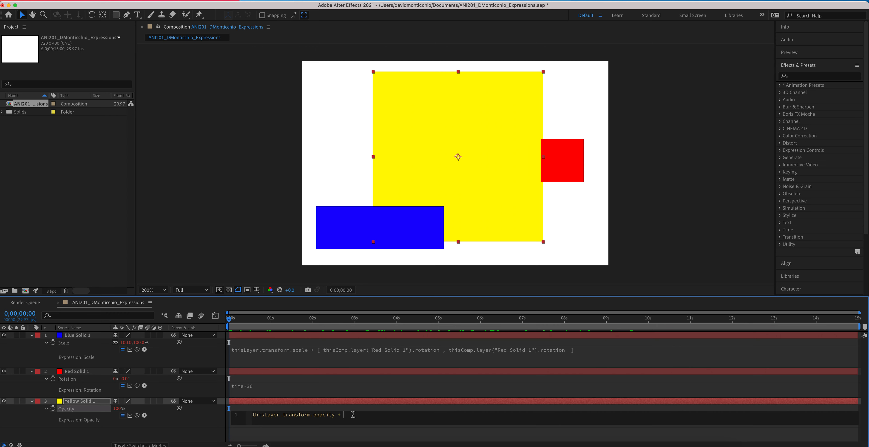
Step: Complete the Opacity expression with + [ thisComp.layer("Red Solid 1").rotation] and apply it
type("+ [ this")
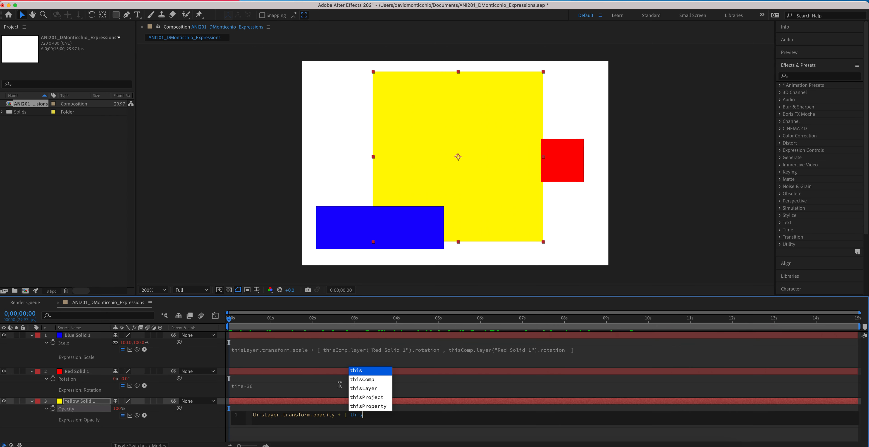
left_click(364, 380)
type(".l")
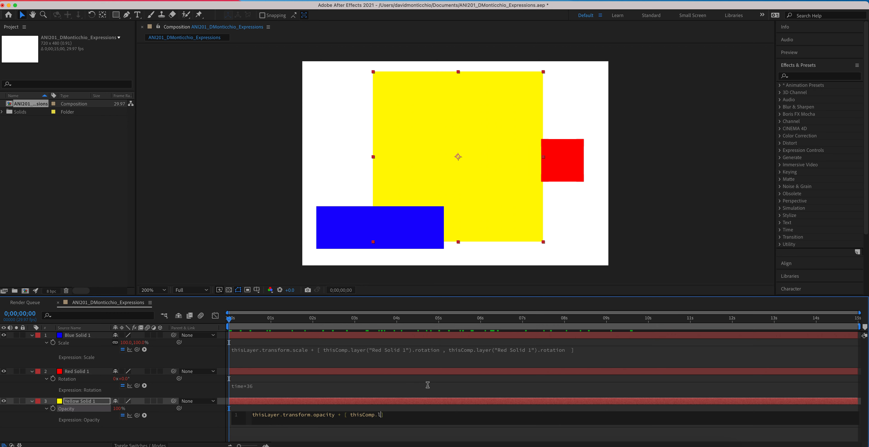
type("ayer")
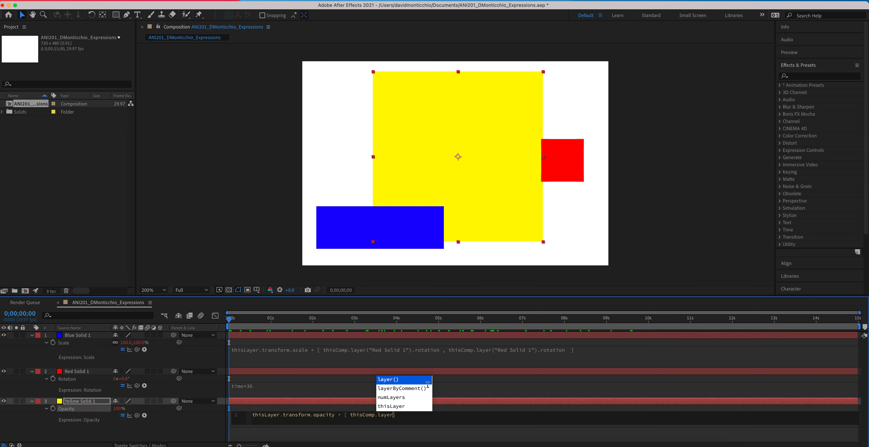
key("Return")
type("\"")
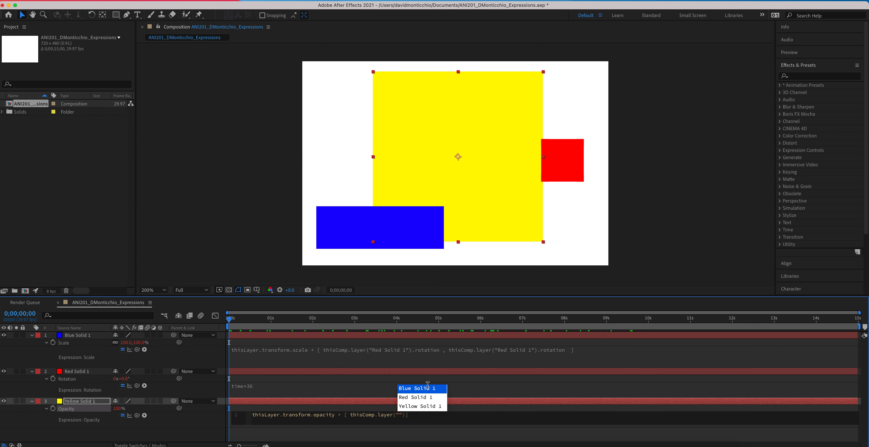
left_click(424, 397)
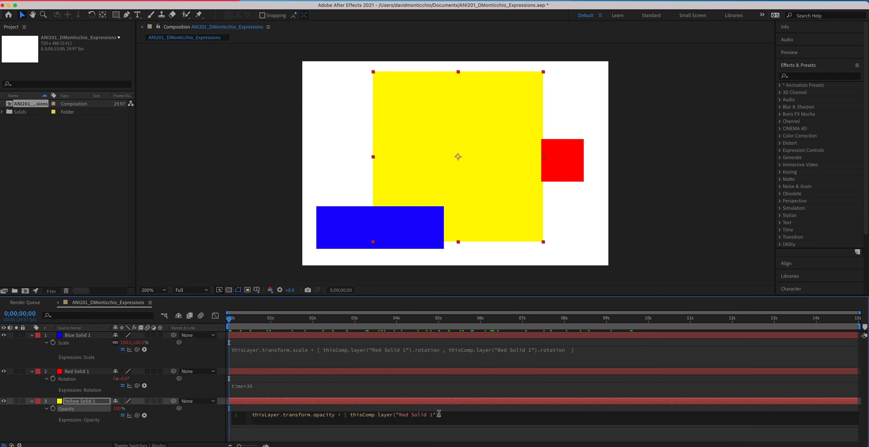
type(".rotation")
left_click(523, 385)
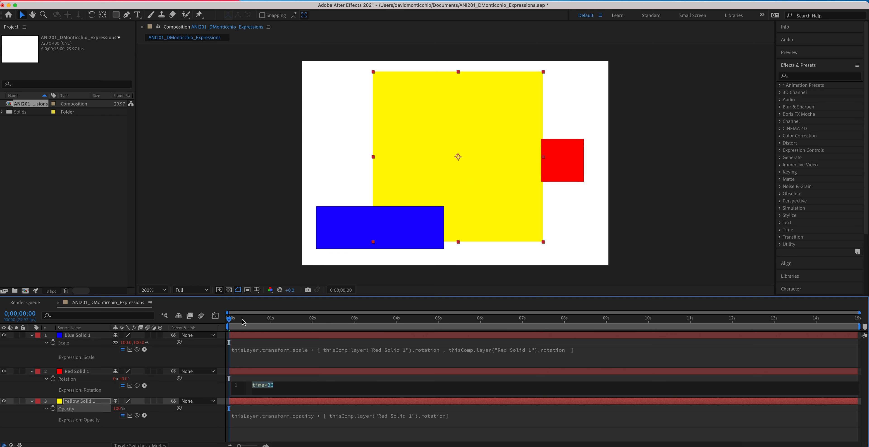
Step: Scrub the timeline from the start to check the yellow square's opacity against the red square's rotation
mouse_move(231, 323)
left_mouse_down()
mouse_move(510, 319)
mouse_move(380, 334)
mouse_move(230, 333)
left_mouse_up()
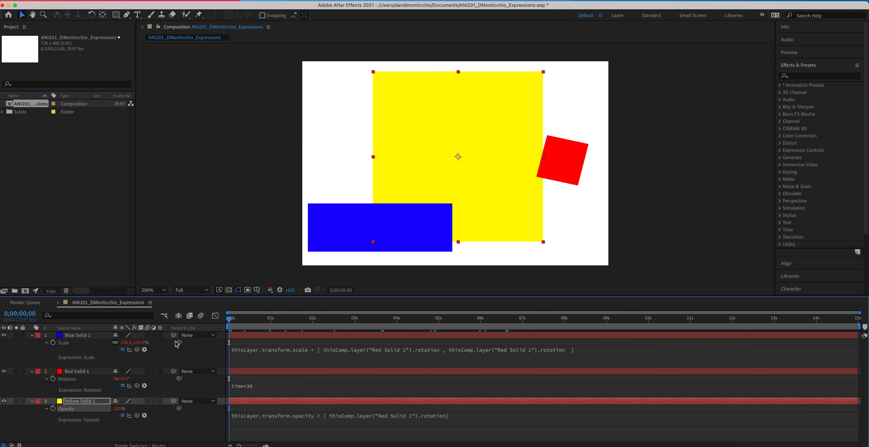
left_click(173, 423)
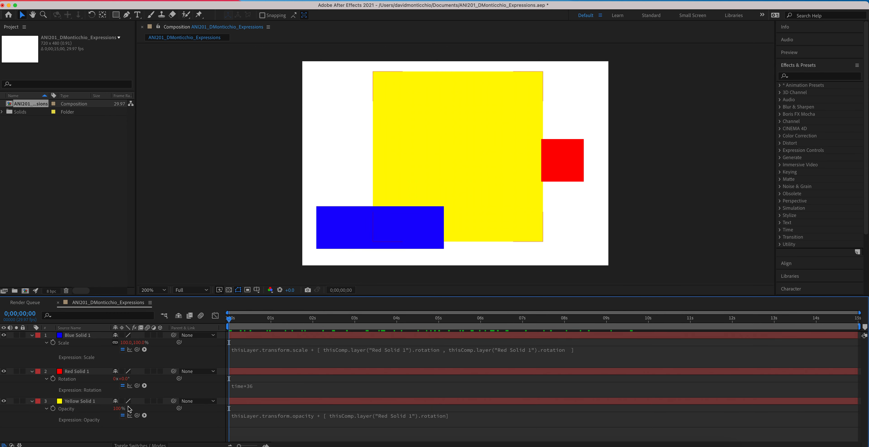
left_click_drag(229, 323, 222, 380)
Step: Change the plus operator to * in Yellow Solid 1's Opacity expression and apply it
left_click(322, 416)
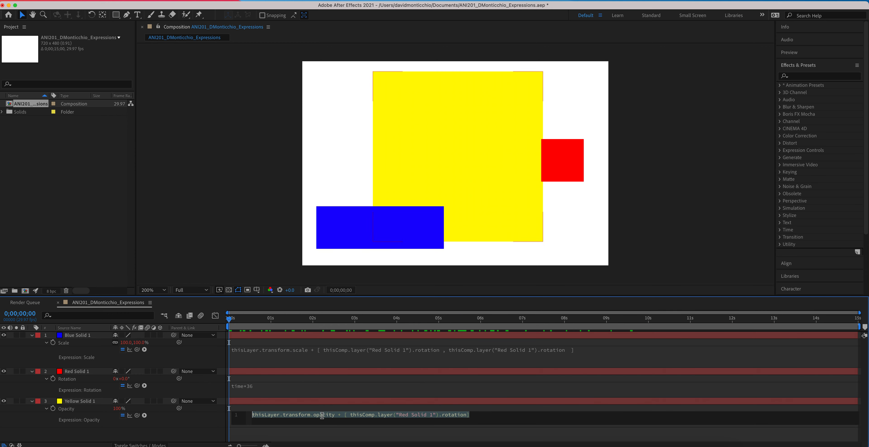
left_click(340, 416)
key("BackSpace")
type("*")
left_click(464, 425)
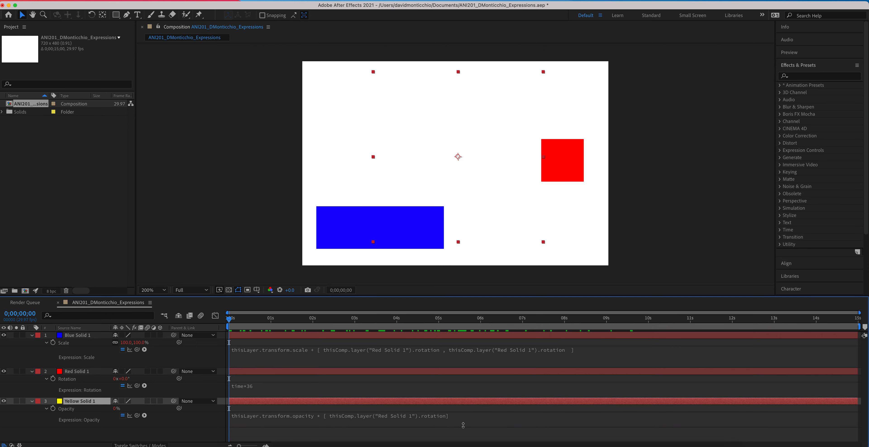
left_click(453, 439)
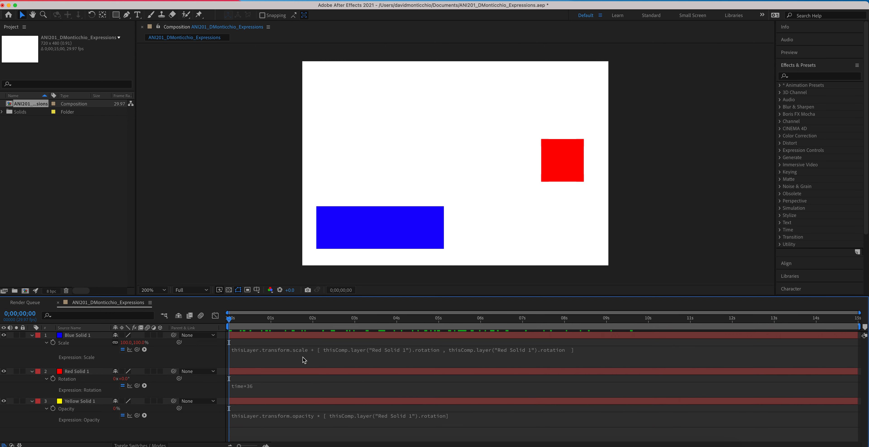
Step: Play the composition from the start to check the multiplied opacity expression, and return to the first frame
mouse_move(229, 323)
left_mouse_down()
mouse_move(250, 323)
mouse_move(220, 322)
left_mouse_up()
key("space")
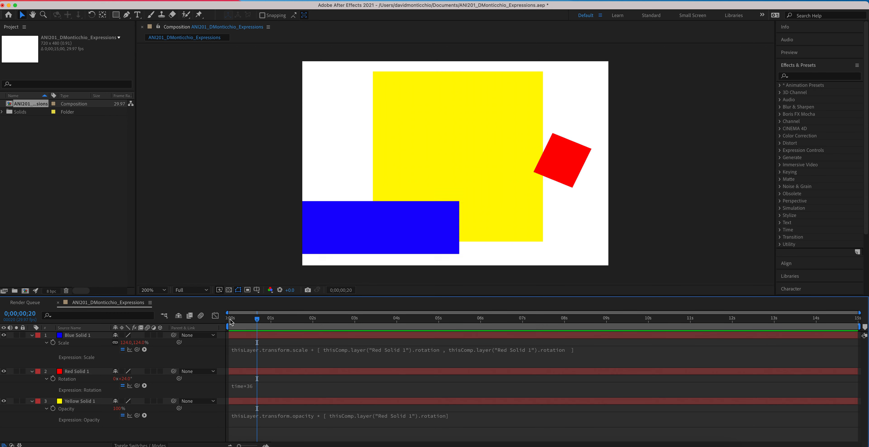
left_click_drag(261, 319, 229, 319)
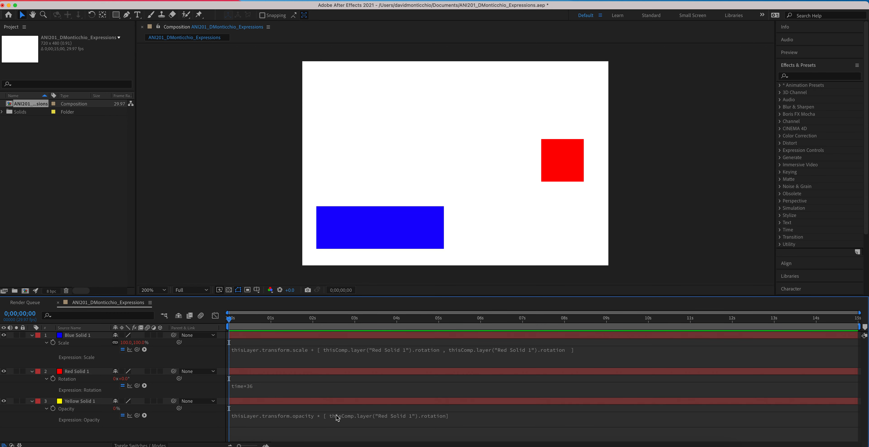
Step: Change the multiplication operator back to + in Yellow Solid 1's Opacity expression, apply it, and scrub the timeline to check the fade
left_click(311, 418)
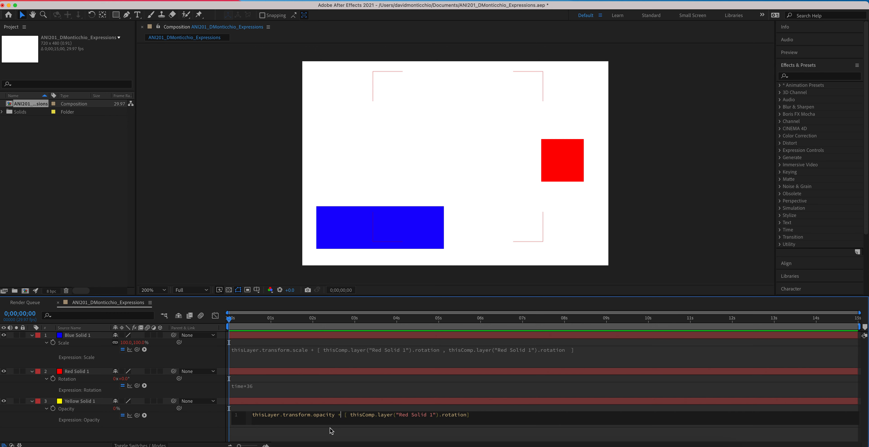
left_click(299, 435)
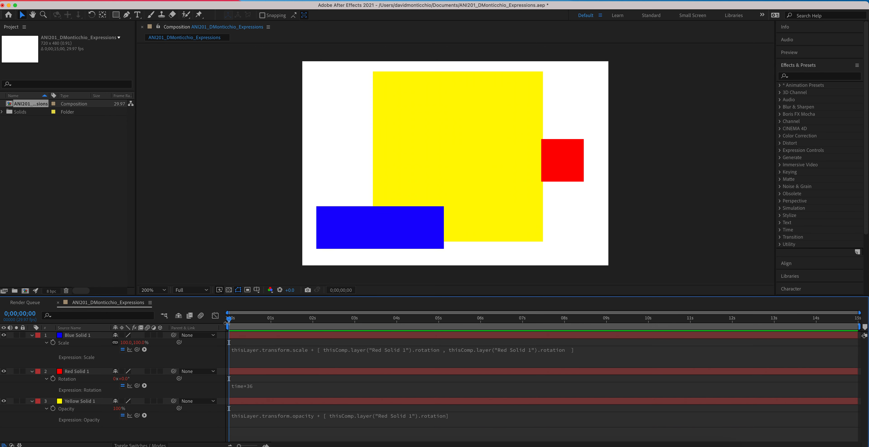
left_click_drag(254, 323, 167, 344)
Step: Enclose thisComp.layer("Red Solid 1").rotation in parentheses followed by /100 in Yellow Solid 1's Opacity expression, then apply it and scrub the timeline
left_click(318, 416)
left_click(475, 415)
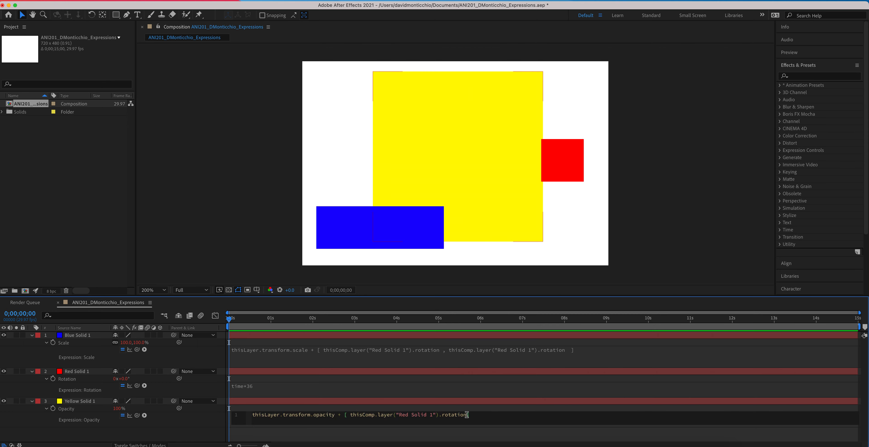
left_click(349, 414)
type("(")
key("BackSpace")
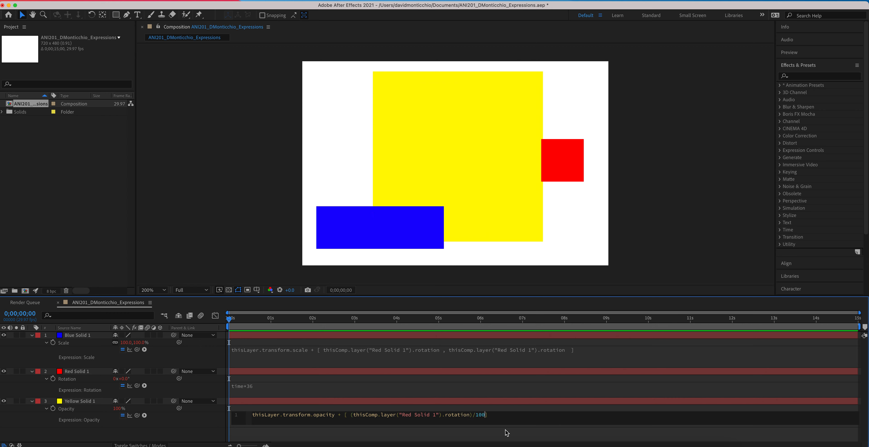
left_click(511, 414)
left_click(250, 431)
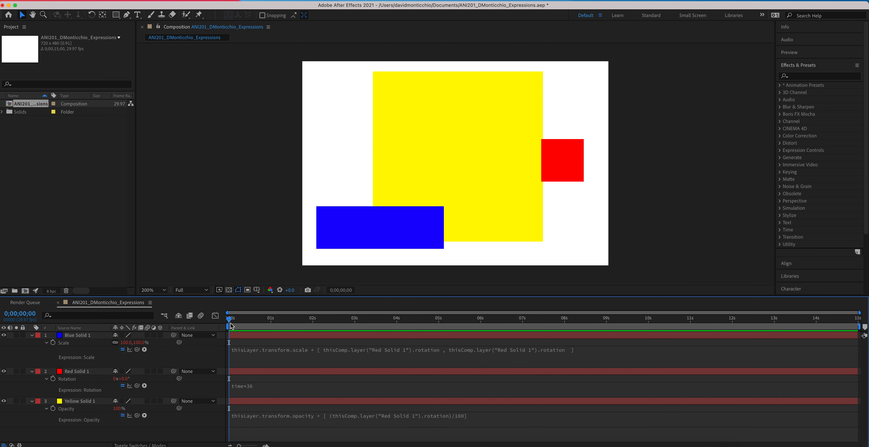
left_click_drag(230, 321, 394, 321)
key("Home")
Step: Change /100 to -100 after the rotation term in Yellow Solid 1's Opacity expression and apply it
left_click(426, 416)
left_click(474, 415)
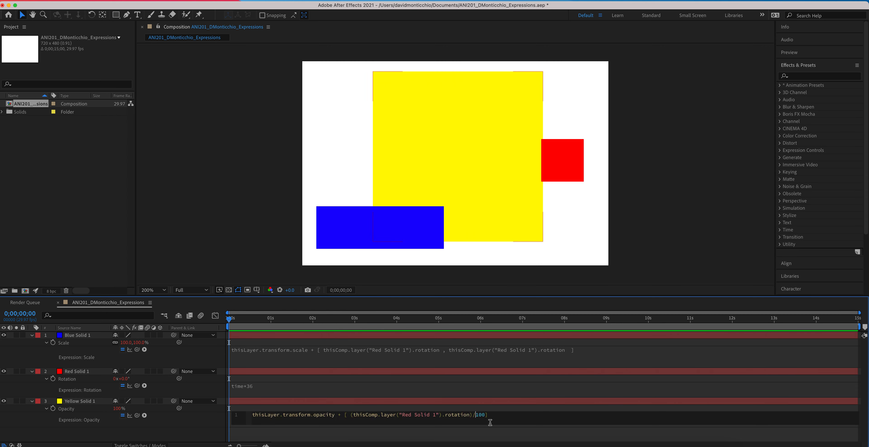
left_click(472, 434)
Step: Play and scrub the composition from the start to check the yellow square's opacity with the subtraction, and return to the first frame
key("space")
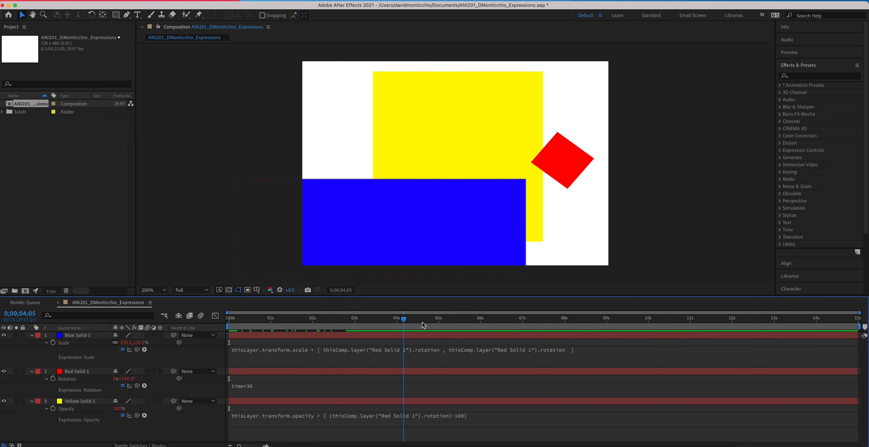
left_click_drag(424, 325, 229, 325)
key("space")
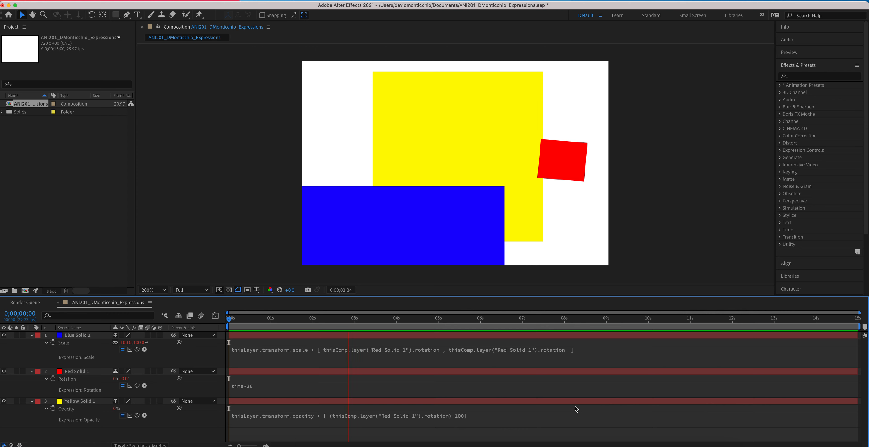
key("space")
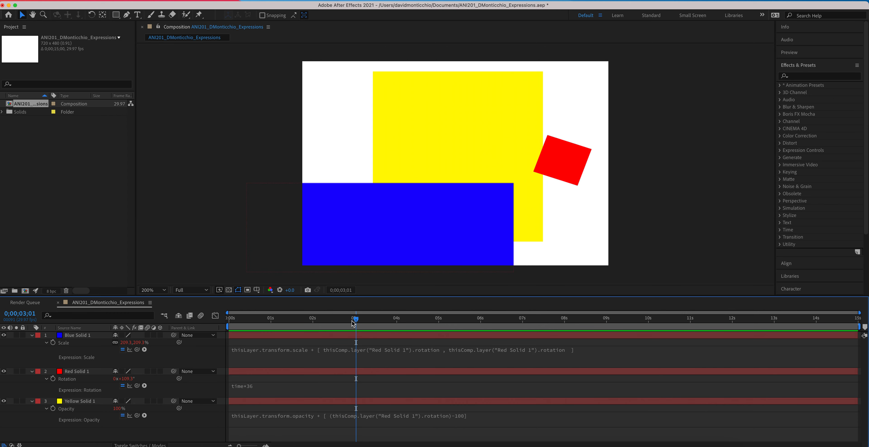
left_click_drag(418, 321, 216, 344)
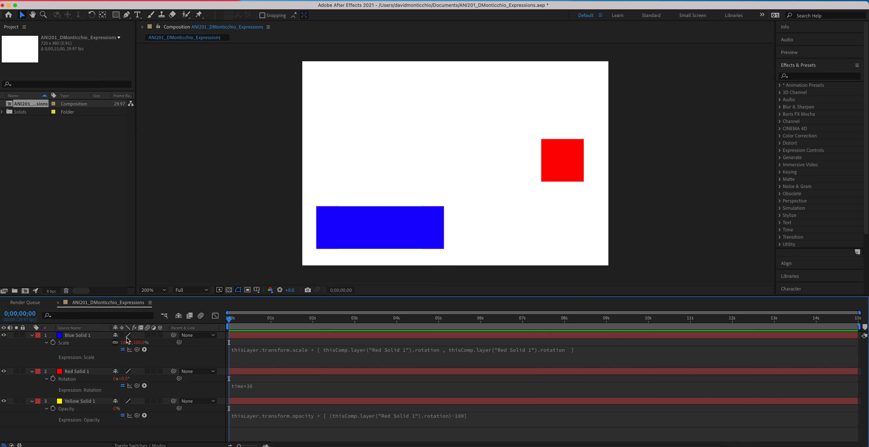
Step: Collapse the Blue, Red and Yellow Solid layers, then scrub through the animation and return to the first frame
left_click(31, 335)
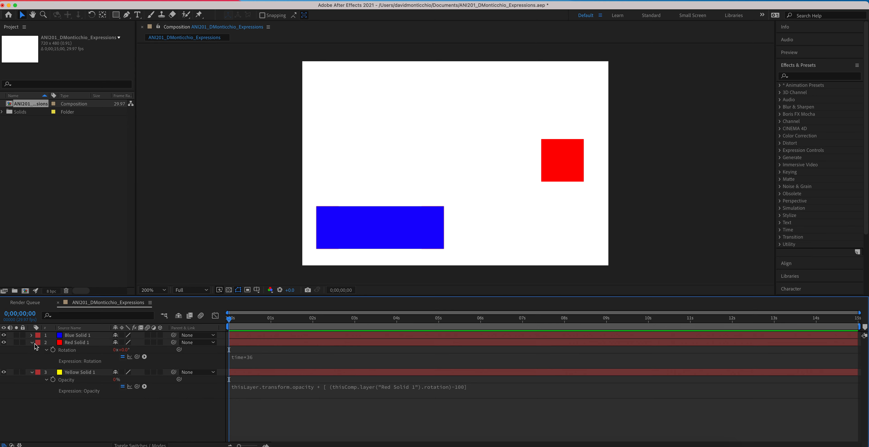
left_click(31, 342)
left_click(32, 350)
left_click_drag(228, 320, 422, 320)
key("Home")
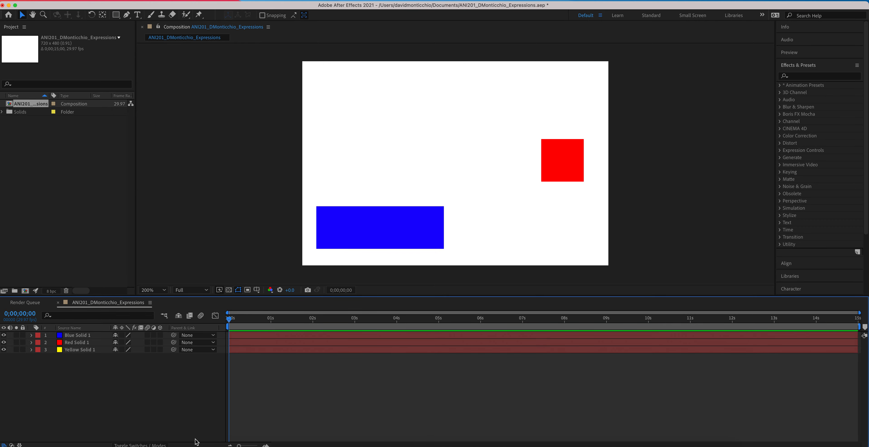
Step: Switch to the browser's Week 3 assignment page, read the instructions for the second comp with audio, and return to After Effects
left_click(165, 444)
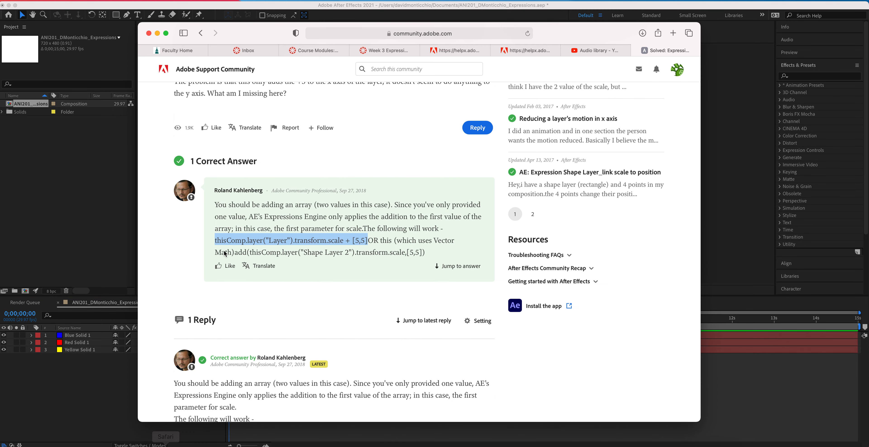
left_click(391, 50)
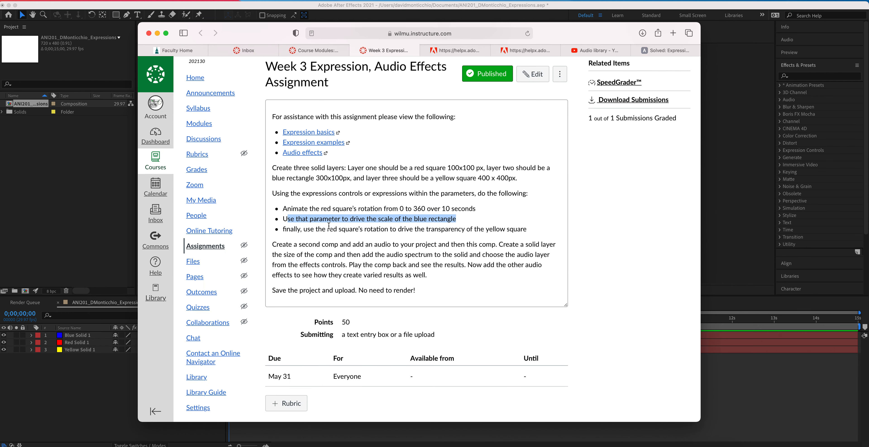
left_click_drag(298, 246, 499, 244)
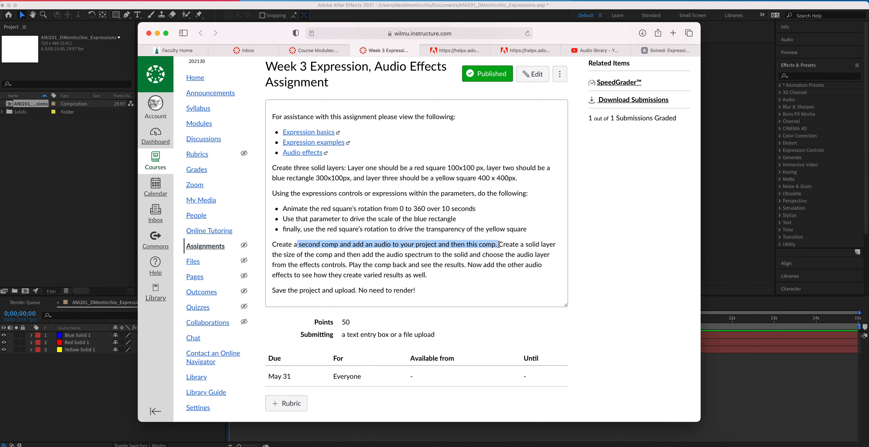
left_click(101, 405)
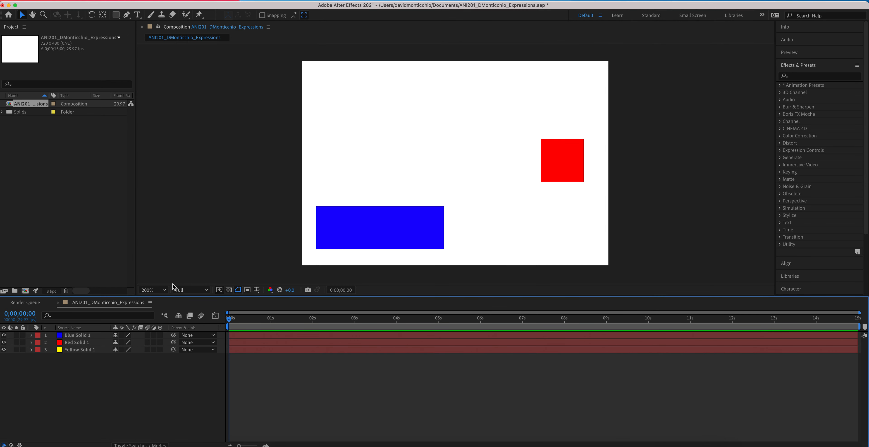
Step: Save the project and create a new composition named Audio with the default settings
key("super+s")
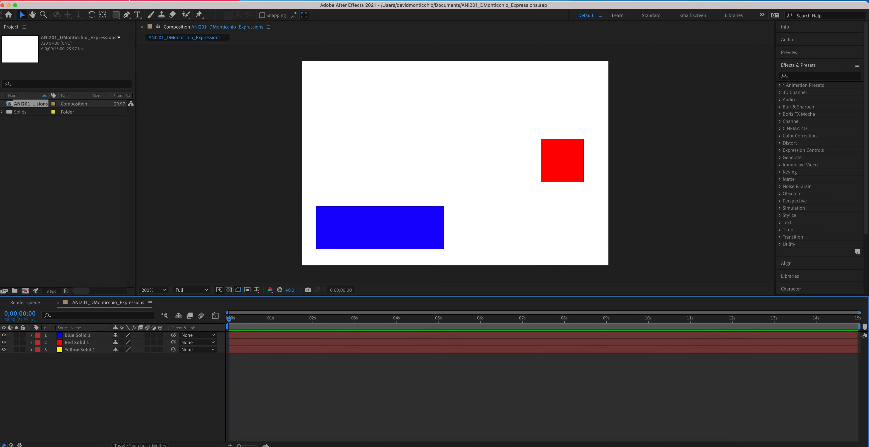
left_click(128, 0)
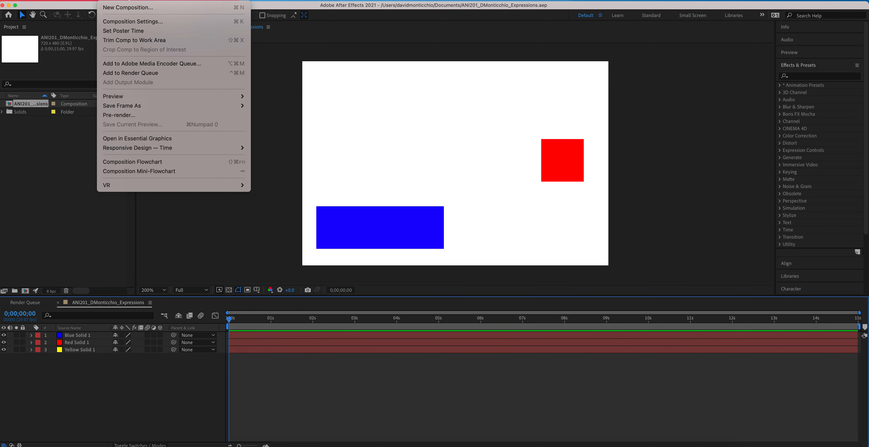
left_click(126, 8)
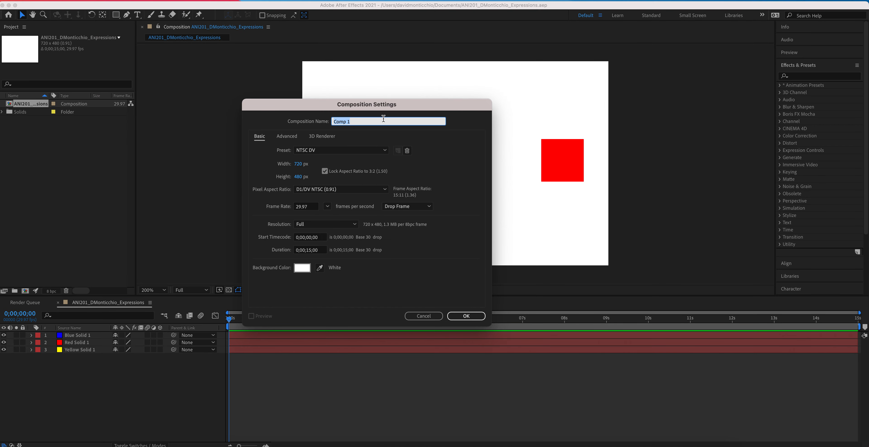
type("Audio")
left_click(467, 316)
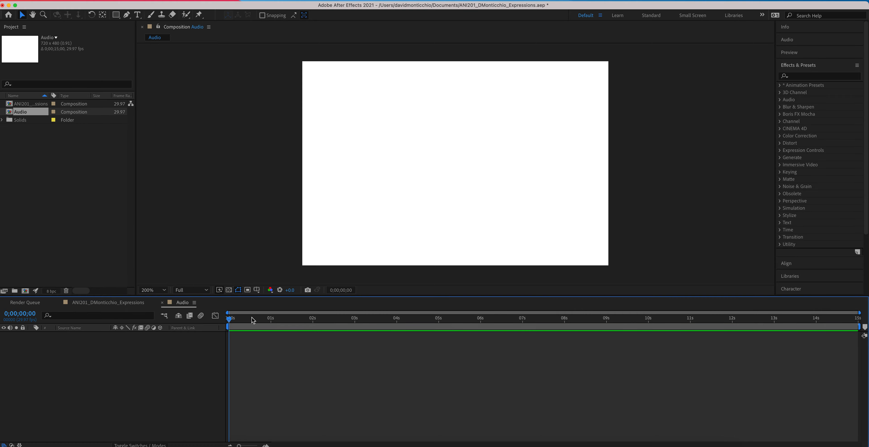
Step: Look at the free music in YouTube Studio's Audio library in the browser, revisit the assignment page, and return to After Effects
left_click_drag(415, 9, 415, 96)
left_click(613, 50)
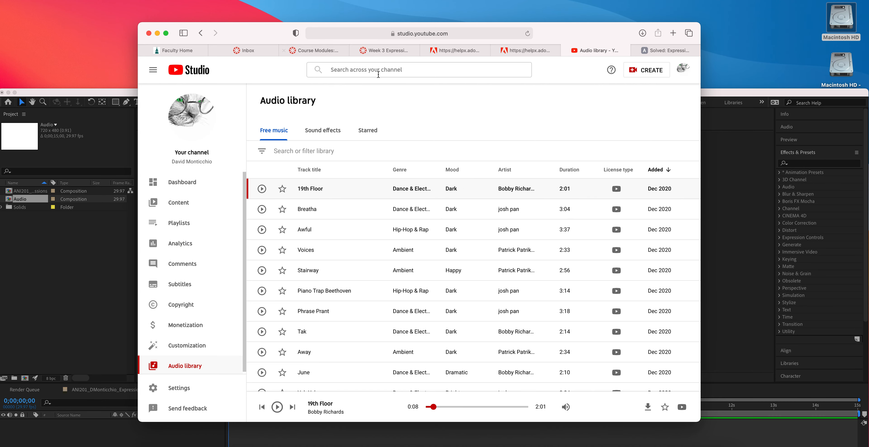
left_click(388, 50)
left_click_drag(759, 94, 773, 5)
Step: Open the file import dialog to bring an audio file into the project
left_click(70, 1)
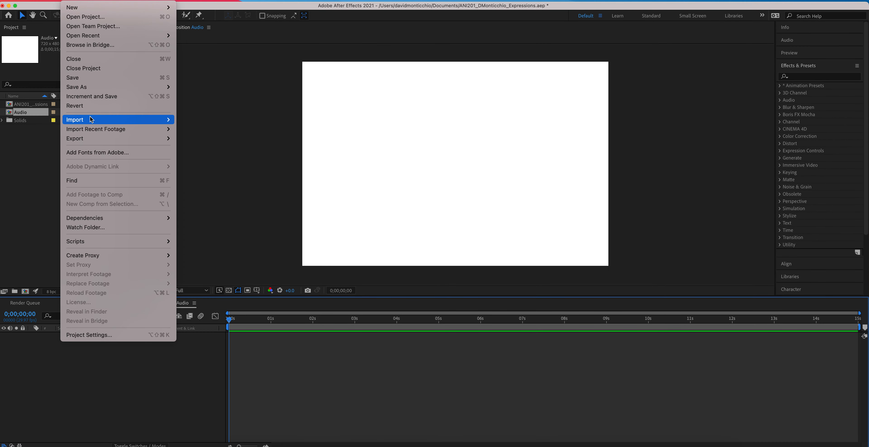
mouse_move(163, 120)
left_click(192, 121)
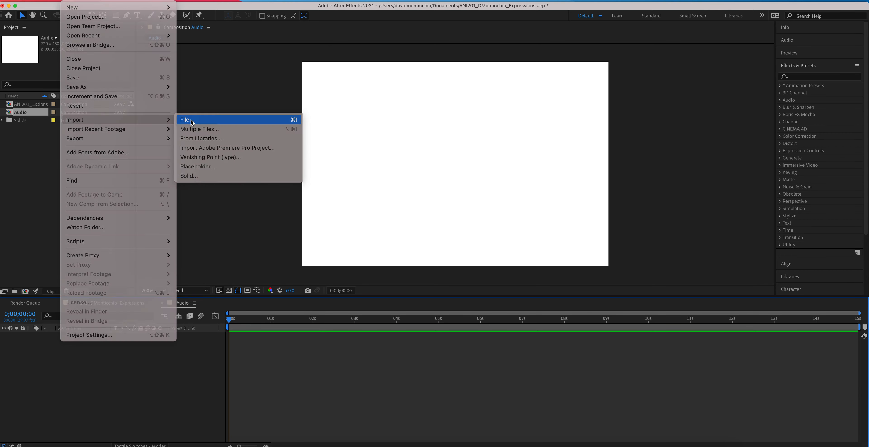